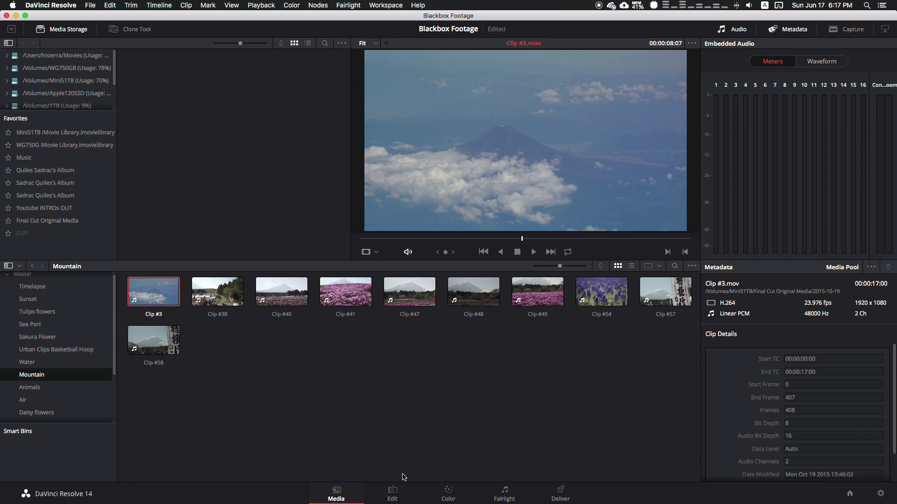
# - Switch to the Edit page, showing the Mountain bin clips and the empty Timeline 1
pyautogui.click(393, 493)
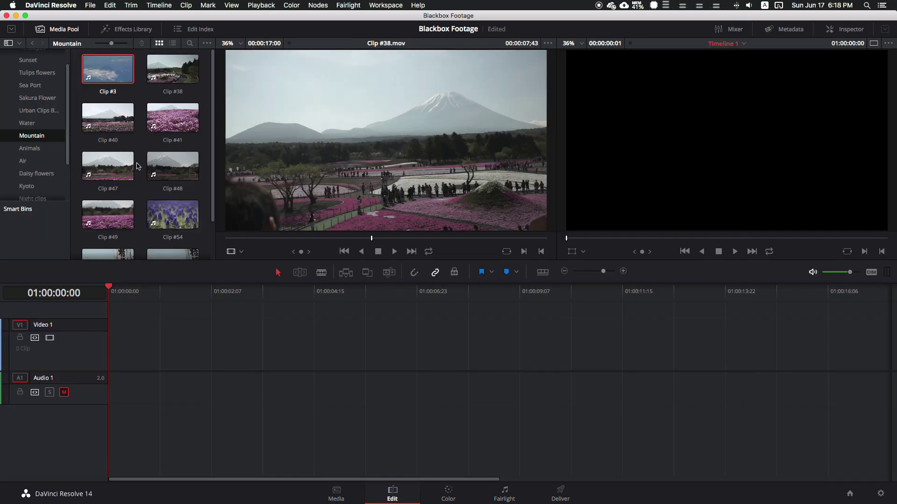
# - Mark in and out points on Clip #3 and place the excerpt at the start of Timeline 1
pyautogui.doubleClick(111, 70)
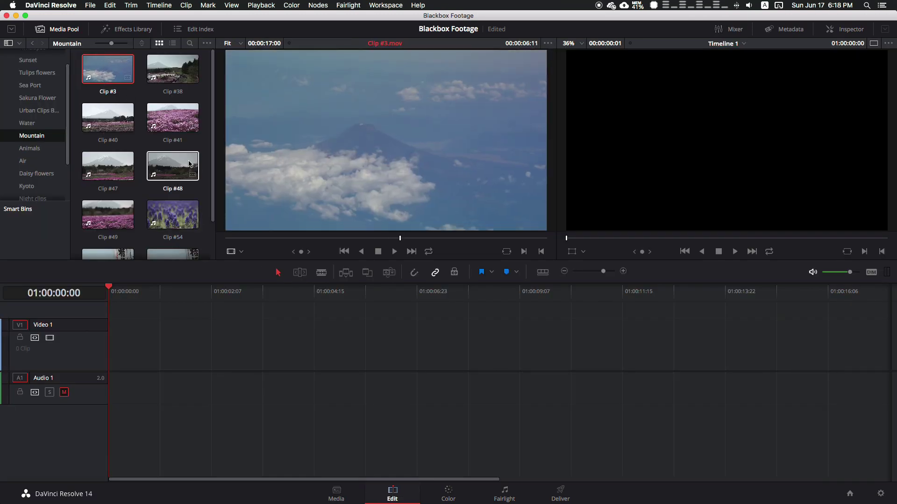
pyautogui.click(261, 238)
pyautogui.press('i')
pyautogui.moveTo(275, 239); pyautogui.dragTo(430, 238)
pyautogui.press('o')
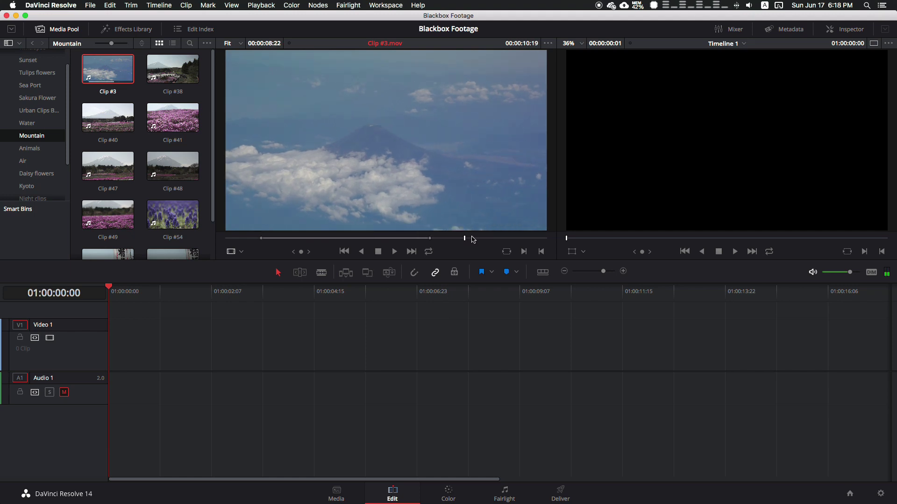
pyautogui.press('o')
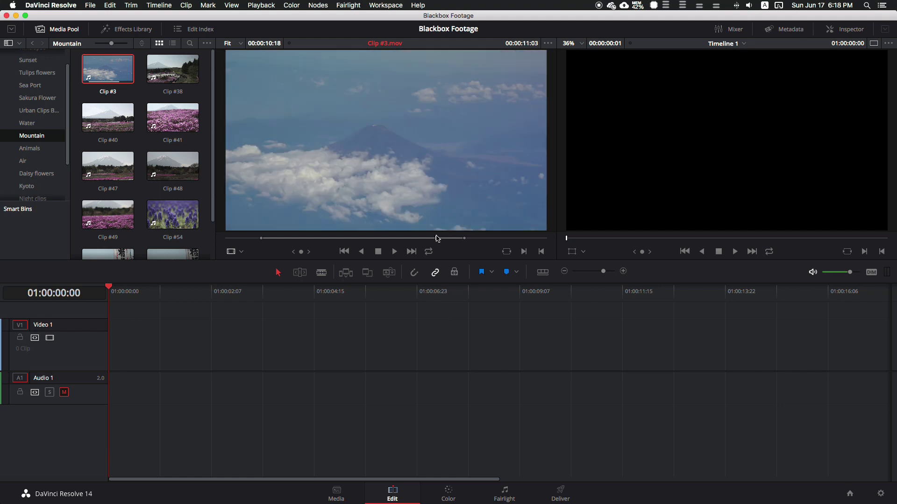
pyautogui.click(247, 240)
pyautogui.moveTo(297, 144); pyautogui.dragTo(104, 350)
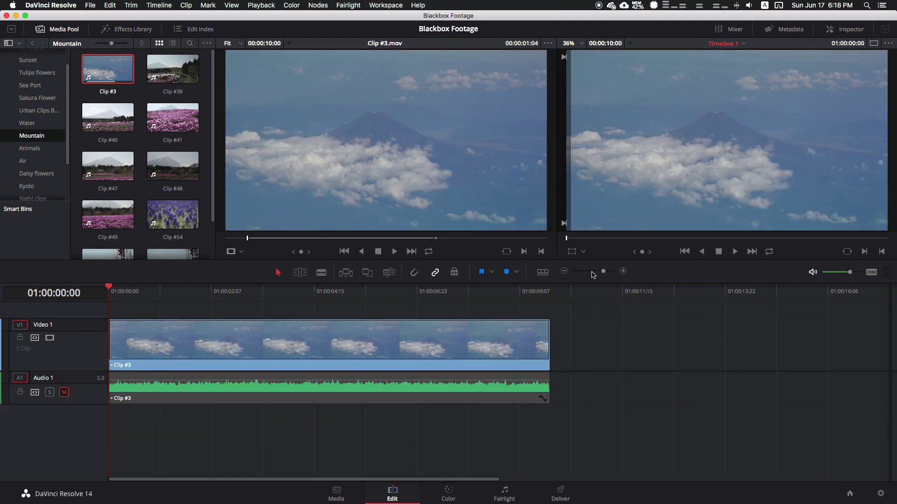
pyautogui.moveTo(593, 275); pyautogui.dragTo(600, 272)
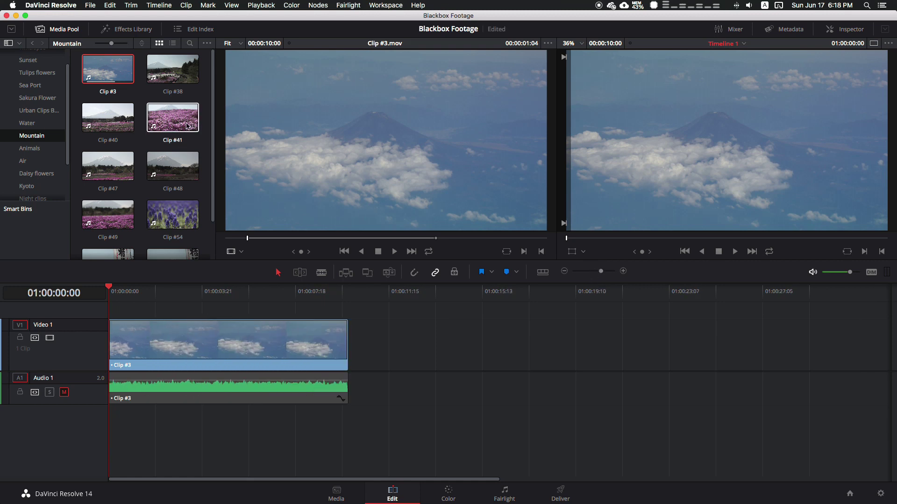
# - Trim Clip #38 and append it and the remaining Mountain clips to Timeline 1
pyautogui.click(173, 69)
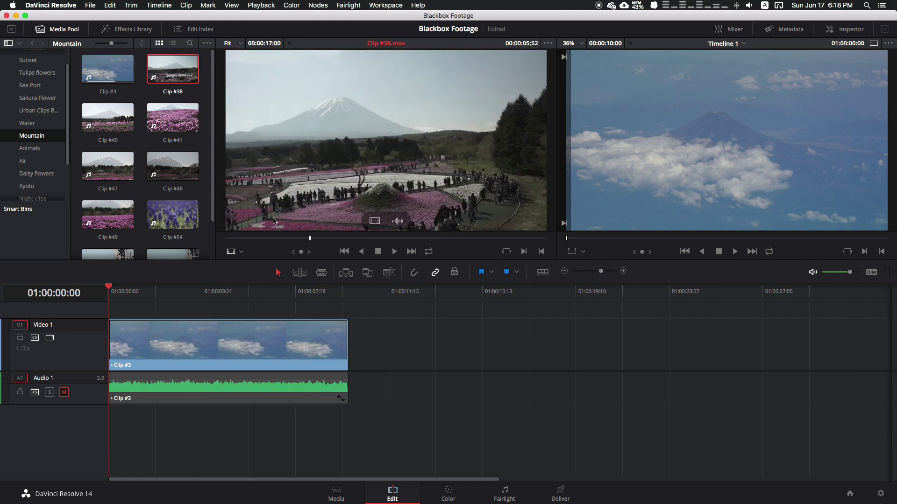
pyautogui.click(258, 239)
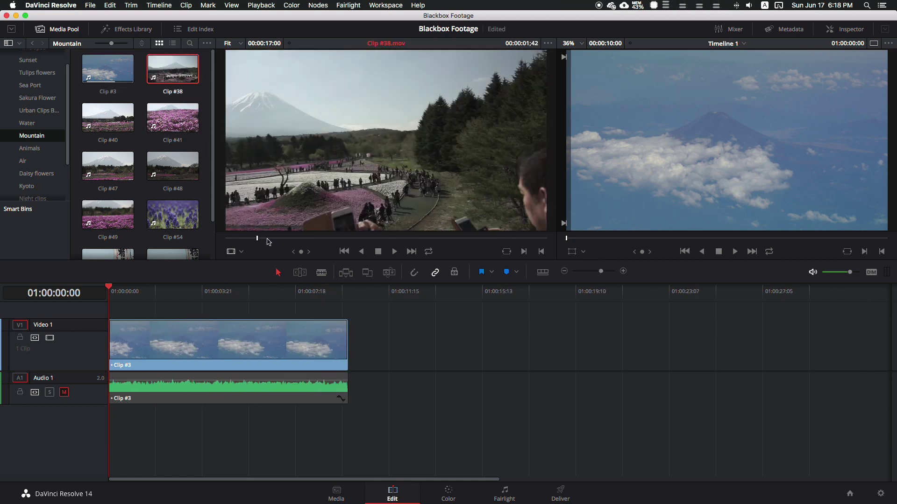
pyautogui.moveTo(268, 239); pyautogui.dragTo(392, 237)
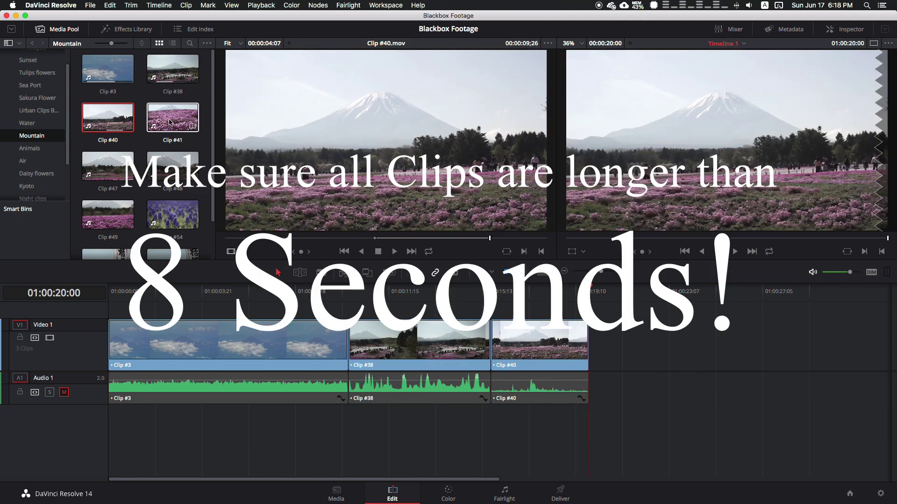
pyautogui.moveTo(173, 117); pyautogui.dragTo(676, 179)
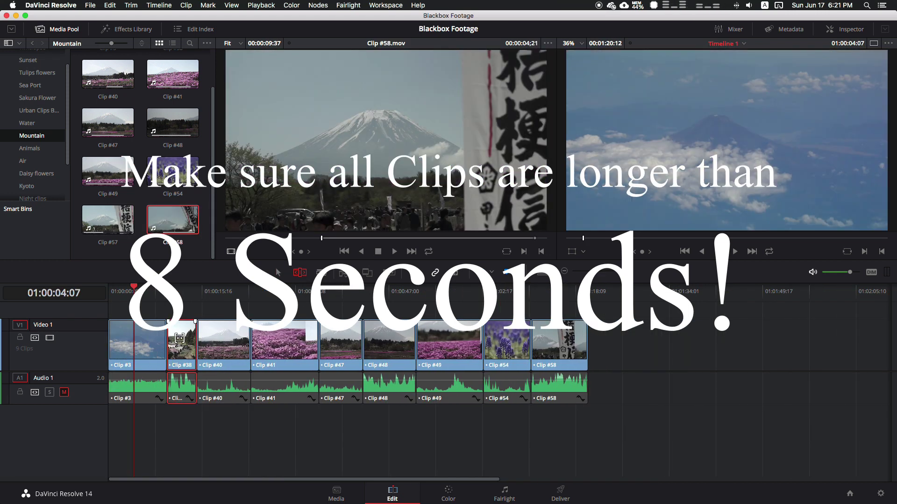
pyautogui.press('r')
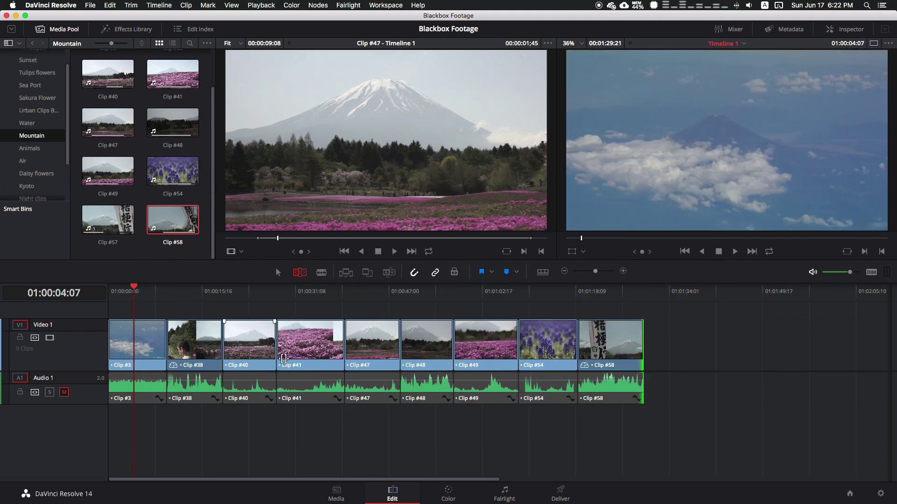
pyautogui.click(447, 494)
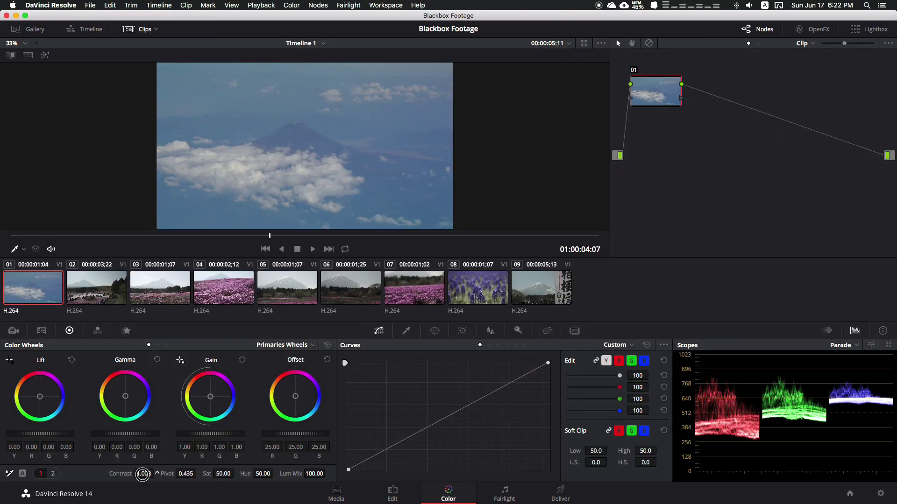
# - Raise the first clip's contrast to 1.224 and darken its midtones slightly with the Gamma wheel
pyautogui.moveTo(143, 474); pyautogui.dragTo(187, 478)
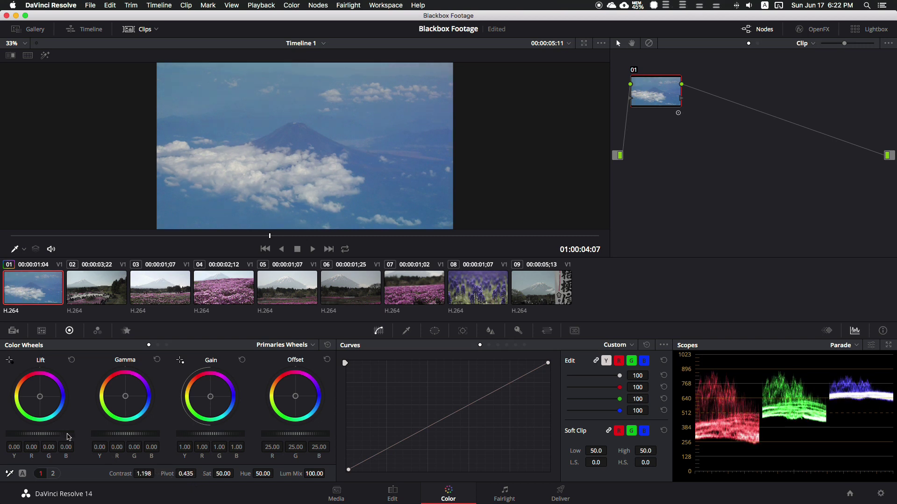
pyautogui.moveTo(129, 435)
pyautogui.mouseDown()
pyautogui.moveTo(110, 434)
pyautogui.moveTo(144, 439)
pyautogui.moveTo(124, 437)
pyautogui.mouseUp()
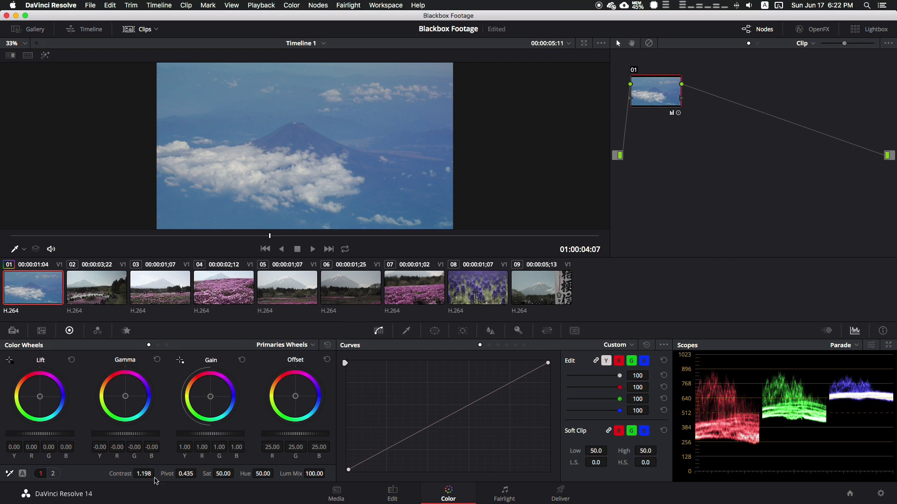
pyautogui.moveTo(143, 474); pyautogui.dragTo(149, 474)
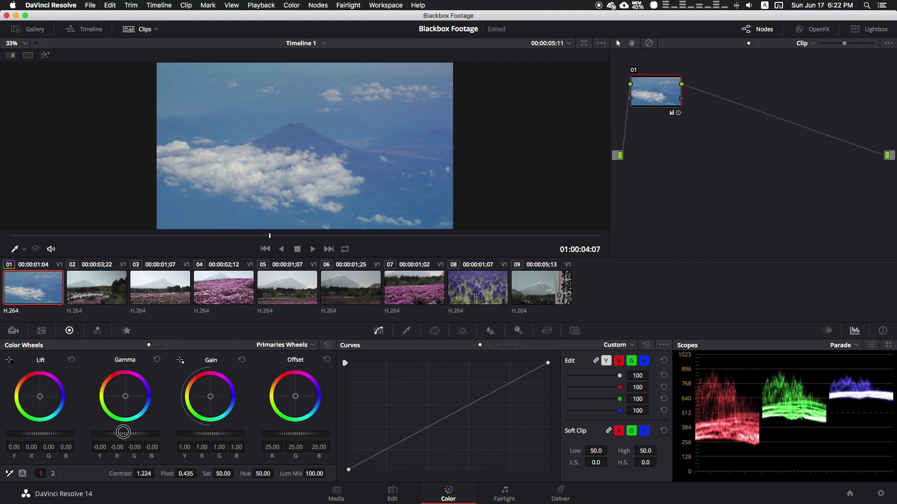
pyautogui.moveTo(124, 435); pyautogui.dragTo(95, 431)
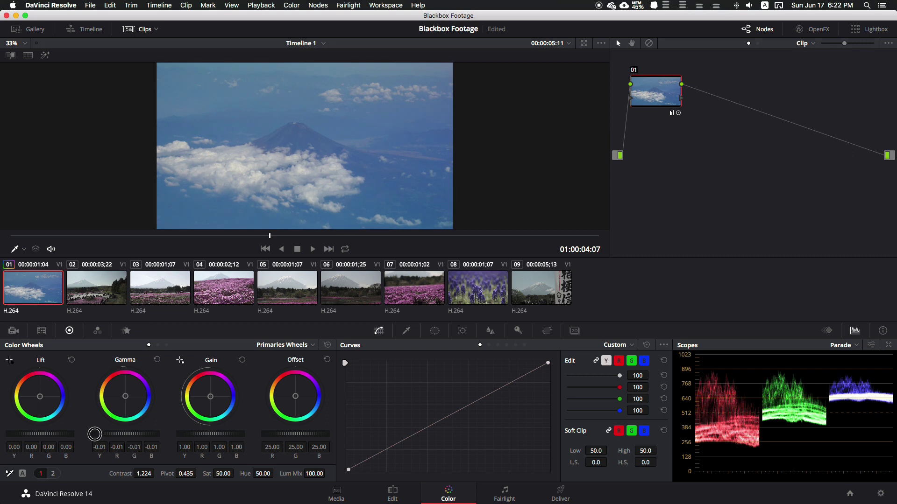
# - Boost saturation to 60.20 and nudge the Lift and Gamma colour balance slightly
pyautogui.moveTo(222, 475); pyautogui.dragTo(244, 475)
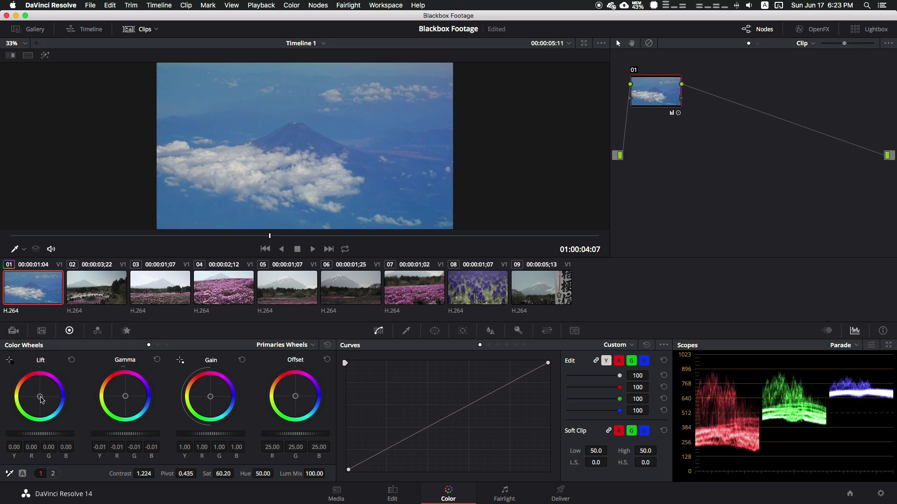
pyautogui.moveTo(41, 400)
pyautogui.mouseDown()
pyautogui.moveTo(33, 381)
pyautogui.moveTo(35, 395)
pyautogui.mouseUp()
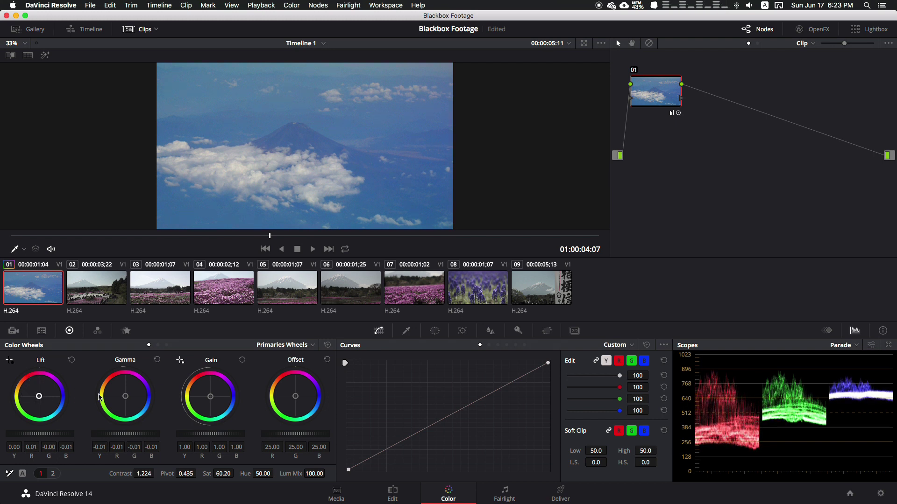
pyautogui.moveTo(129, 402); pyautogui.dragTo(116, 384)
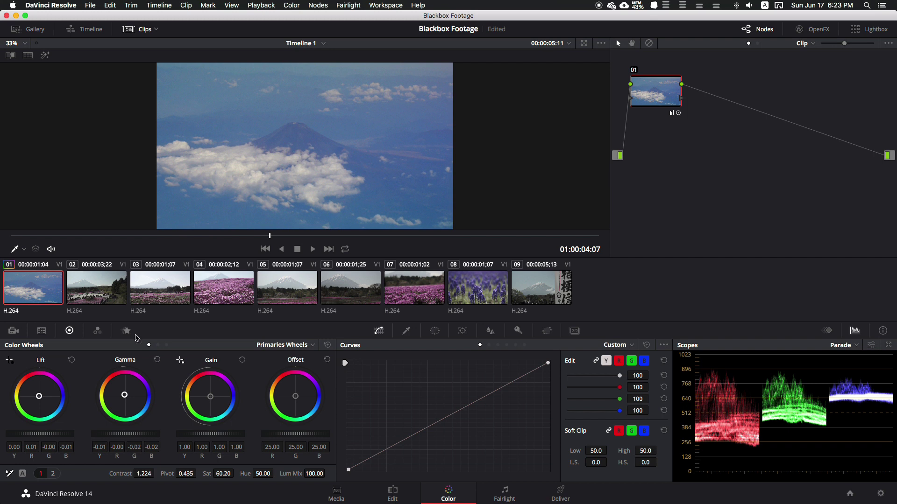
pyautogui.click(87, 290)
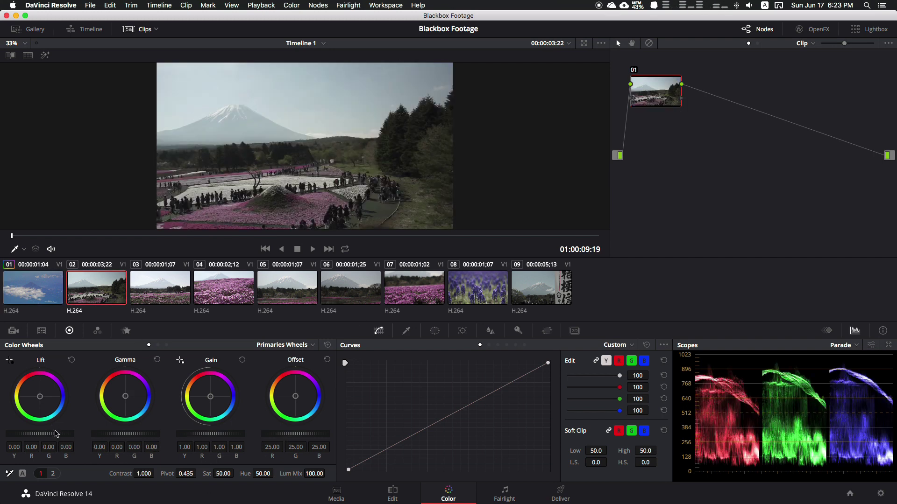
# - Grade clip 02 with lifted shadows, darker midtones and more contrast, then preview it
pyautogui.moveTo(60, 434); pyautogui.dragTo(74, 432)
pyautogui.moveTo(135, 434); pyautogui.dragTo(117, 435)
pyautogui.moveTo(143, 473)
pyautogui.mouseDown()
pyautogui.moveTo(174, 475)
pyautogui.moveTo(154, 476)
pyautogui.mouseUp()
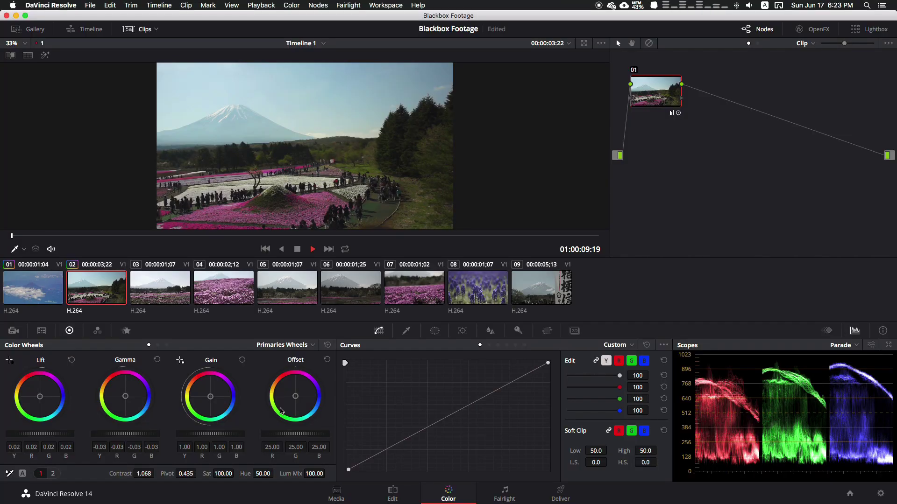
pyautogui.press('space')
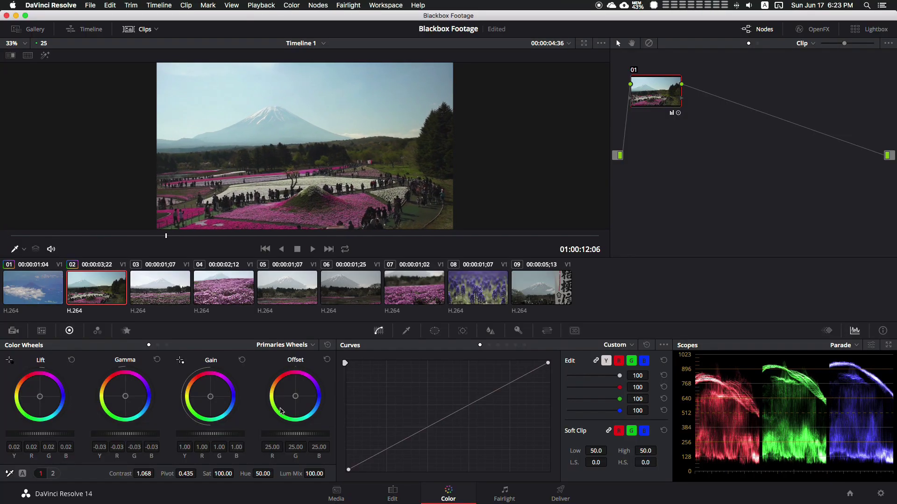
pyautogui.press('space')
# - Apply the previous grade to clip 03 and lower its saturation to about 85
pyautogui.press('Down')
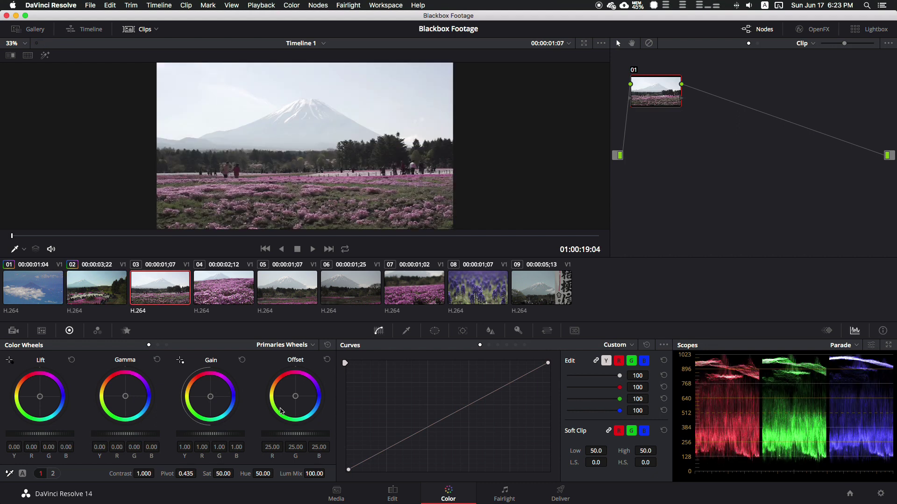
pyautogui.press('=')
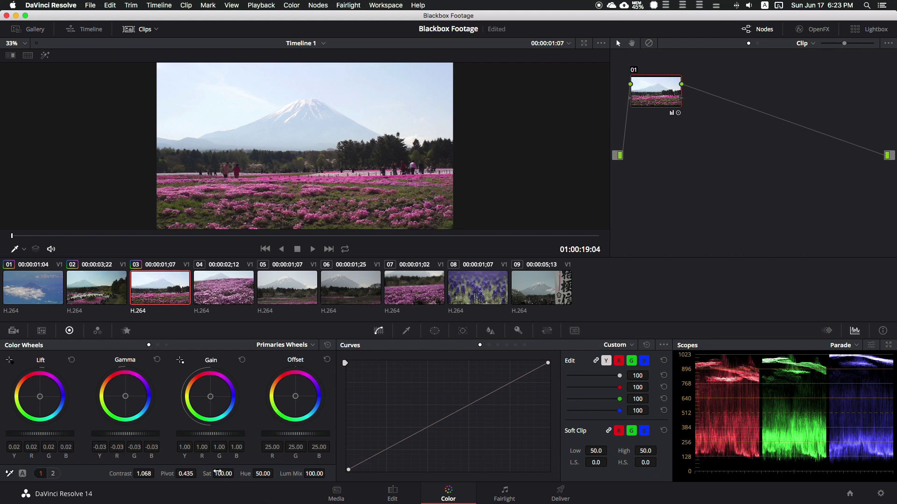
pyautogui.moveTo(218, 473); pyautogui.dragTo(183, 474)
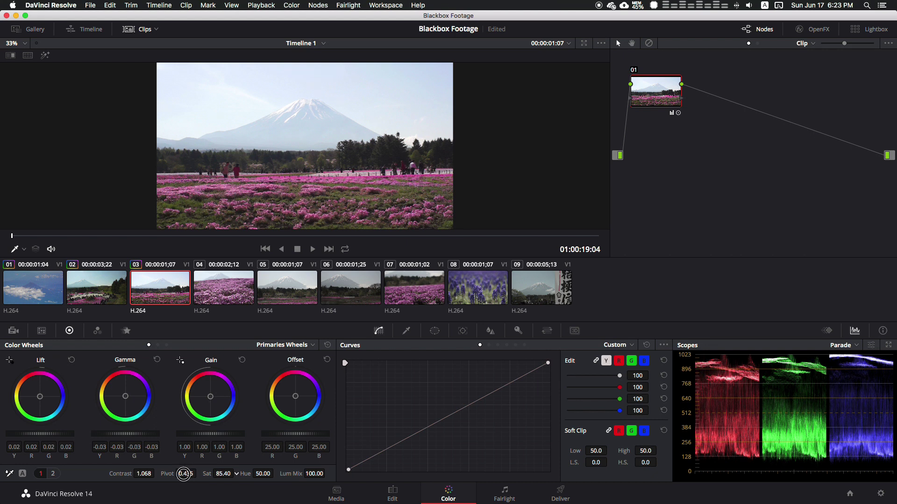
# - Raise clip 06's Offset to 34.95 and copy that grade onto clip 07
pyautogui.press('Down')
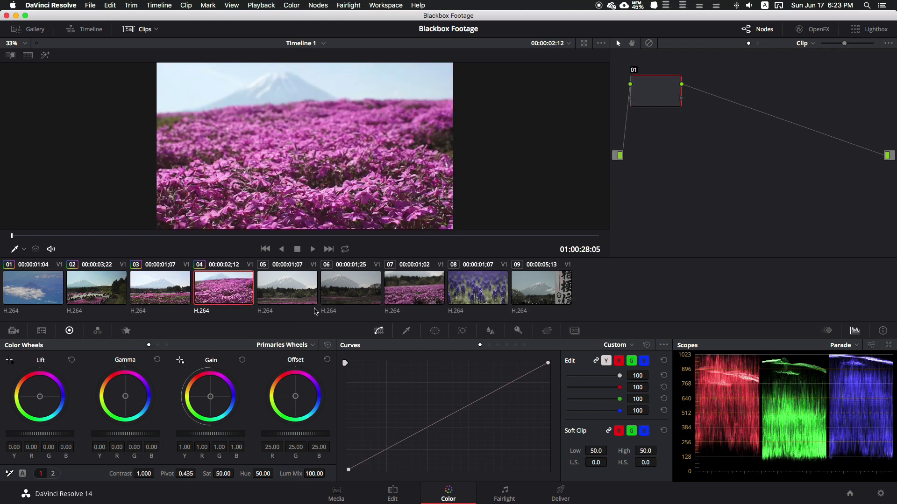
pyautogui.press('Down')
pyautogui.press('Down')
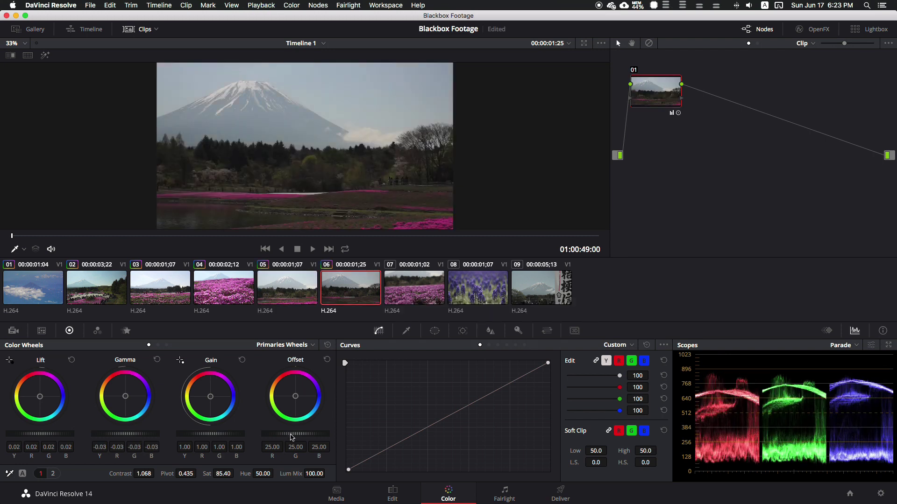
pyautogui.moveTo(290, 434); pyautogui.dragTo(427, 434)
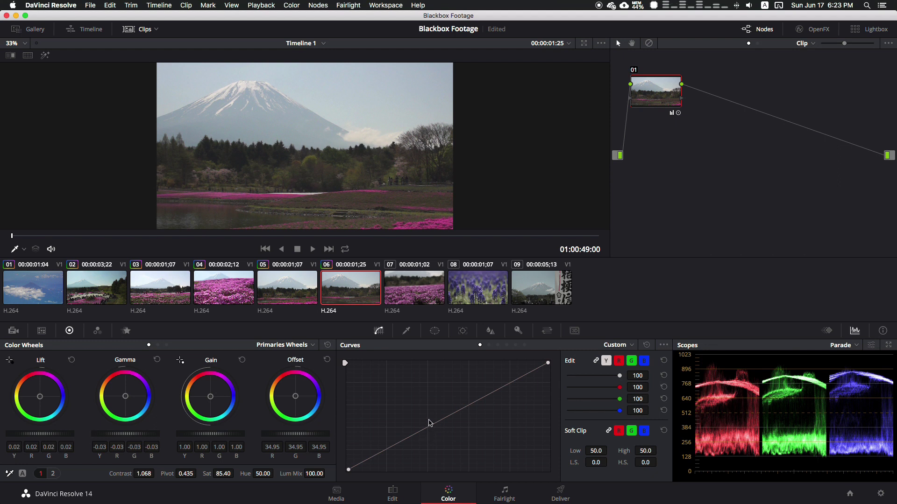
pyautogui.press('Down')
pyautogui.press('=')
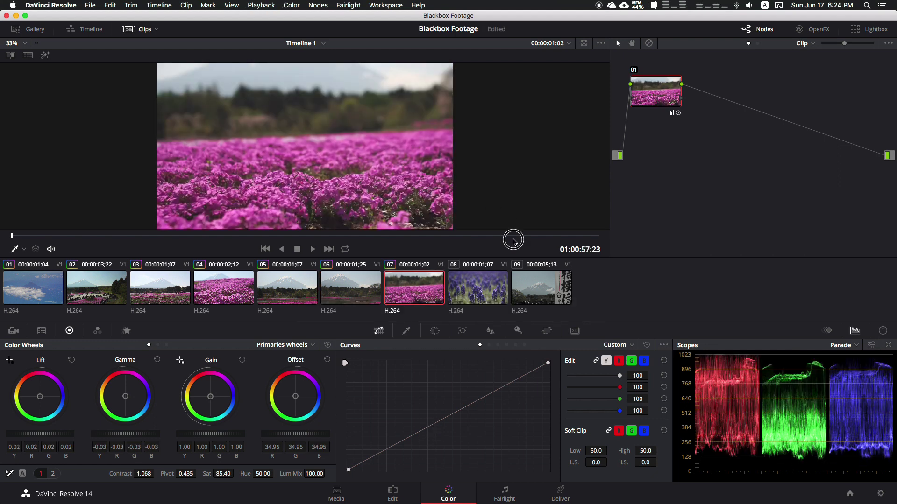
pyautogui.click(519, 288)
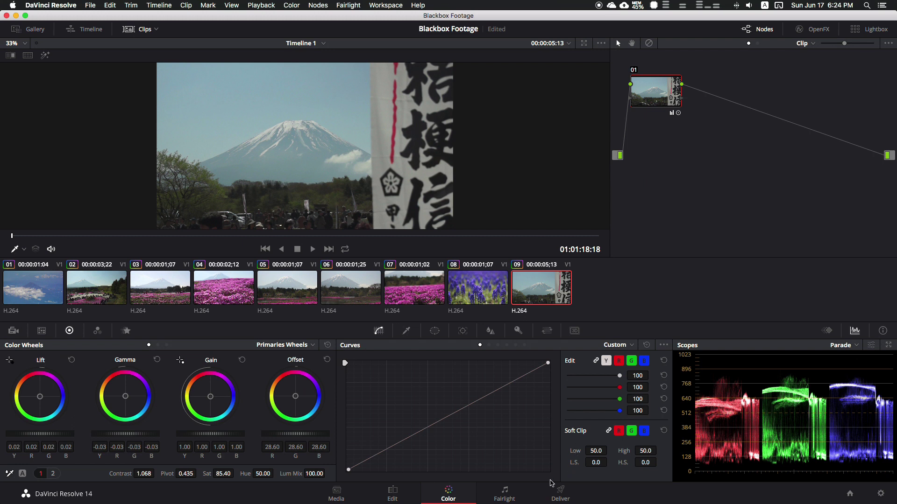
# - On the Deliver page, set the render mode to Individual clips
pyautogui.click(561, 492)
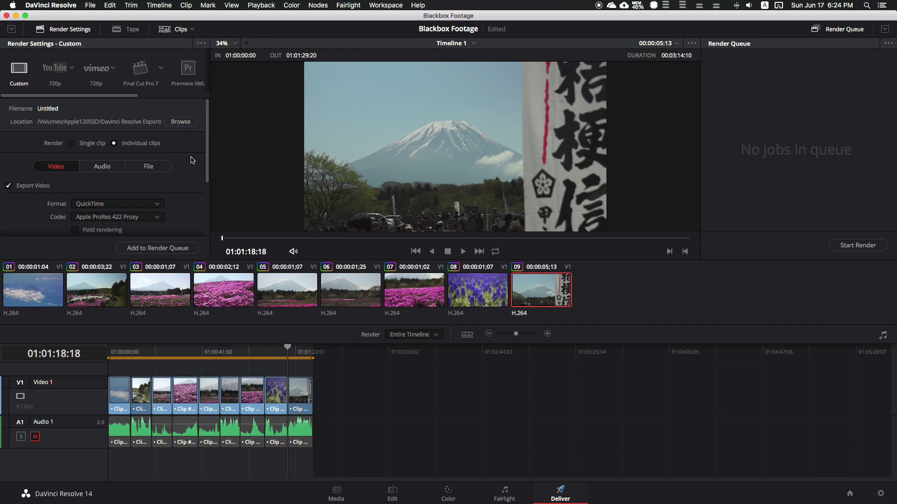
pyautogui.click(71, 143)
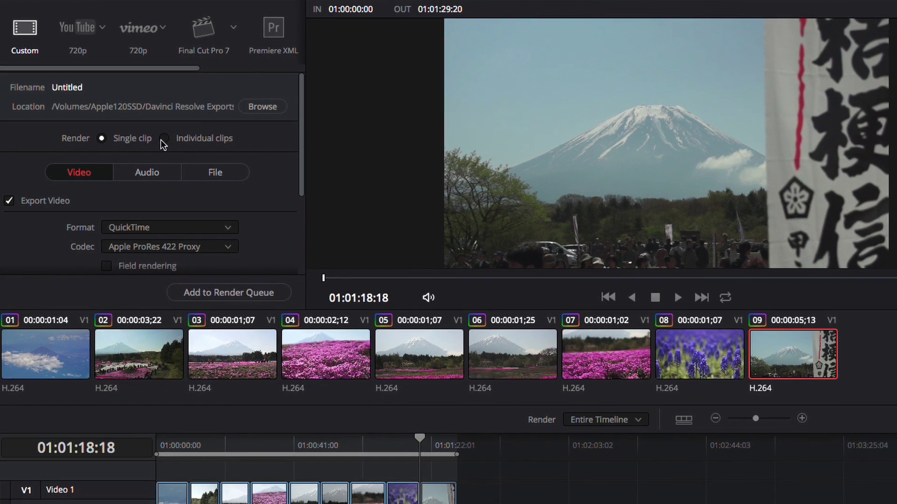
pyautogui.click(167, 139)
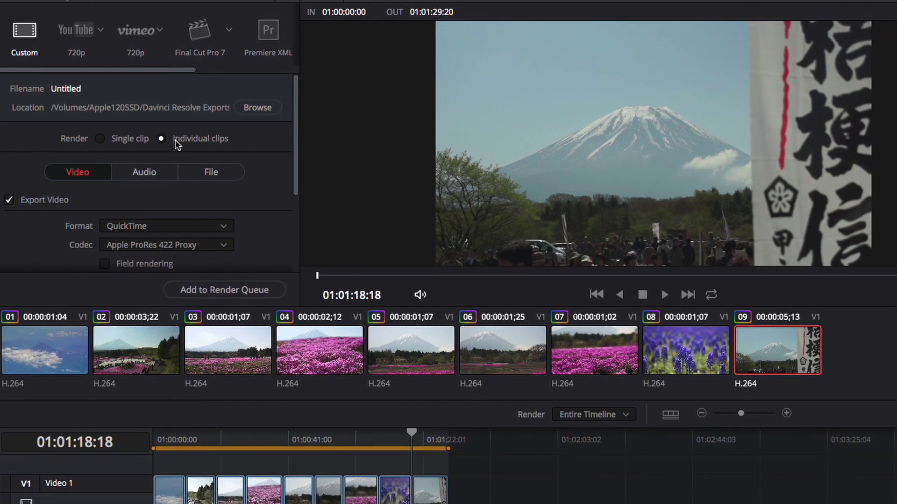
pyautogui.scroll(-2, 279, 185)
pyautogui.scroll(-3, 279, 187)
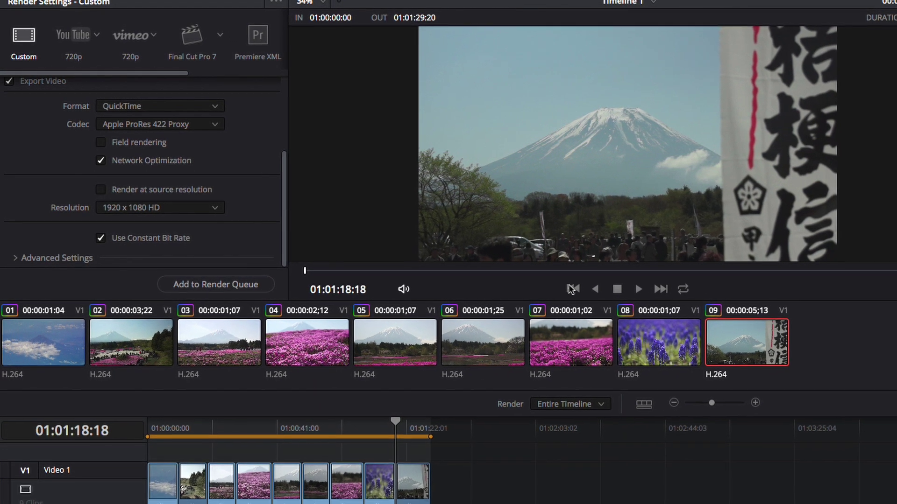
pyautogui.scroll(5, 267, 192)
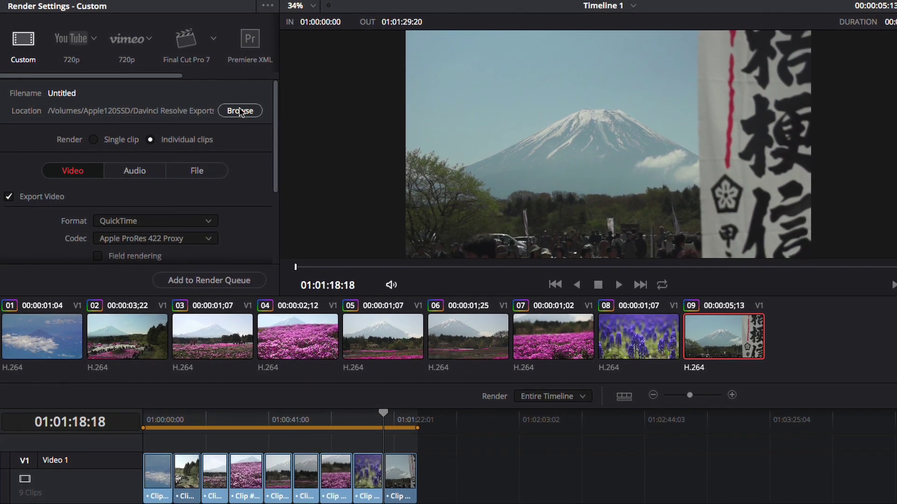
# - Set the output file name to 'Mount Fuji Stock Clips' and choose a save location
pyautogui.click(197, 170)
pyautogui.click(120, 230)
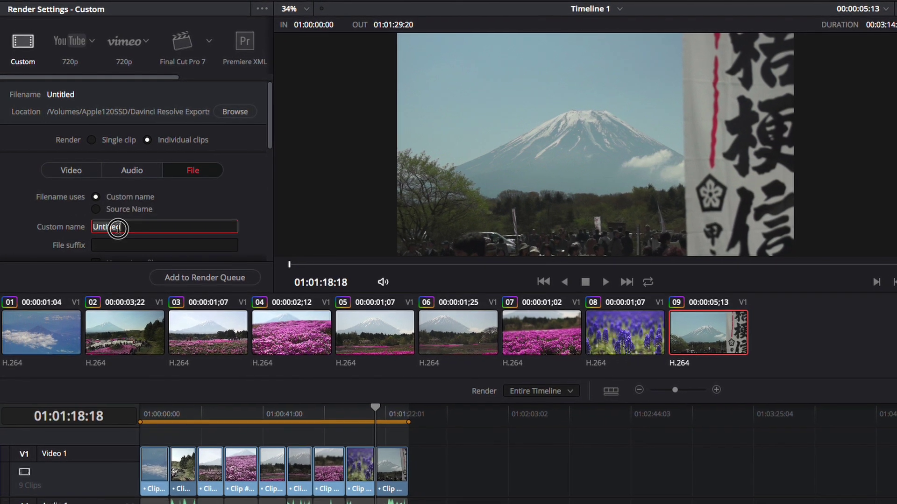
pyautogui.doubleClick(118, 227)
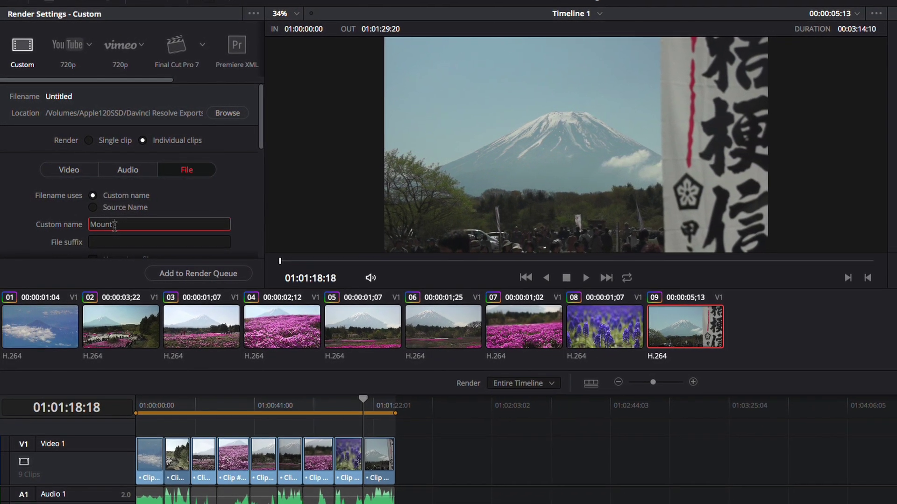
pyautogui.write('Fuji')
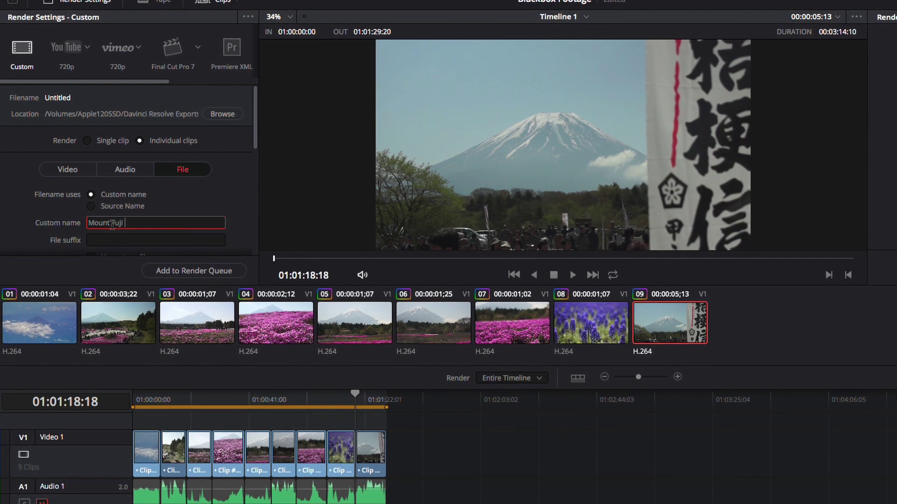
pyautogui.write(' Stock')
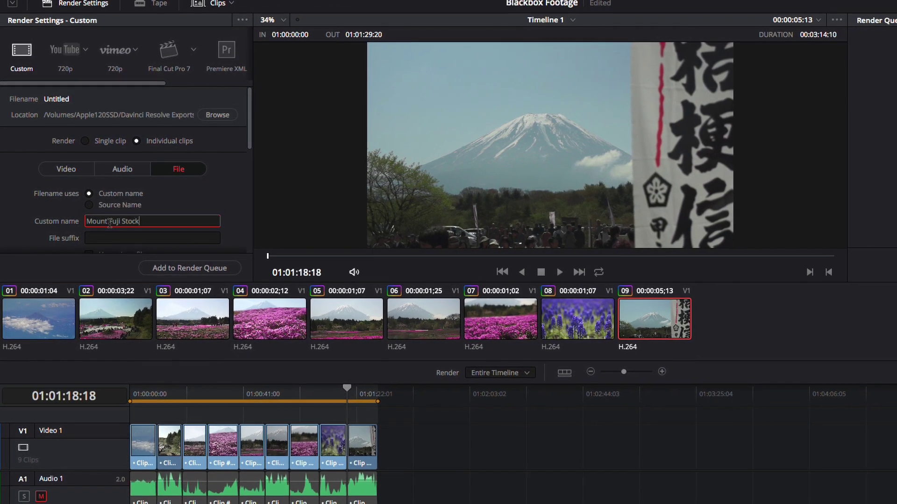
pyautogui.write(' Cli')
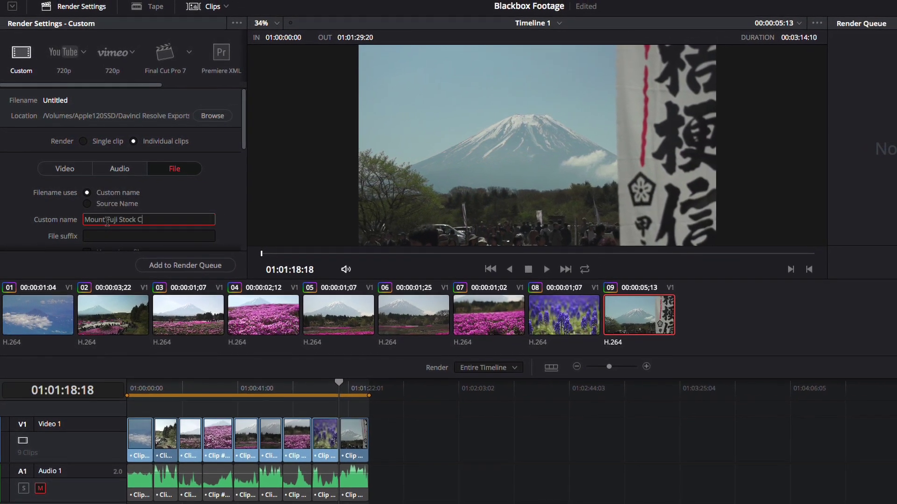
pyautogui.write('ps')
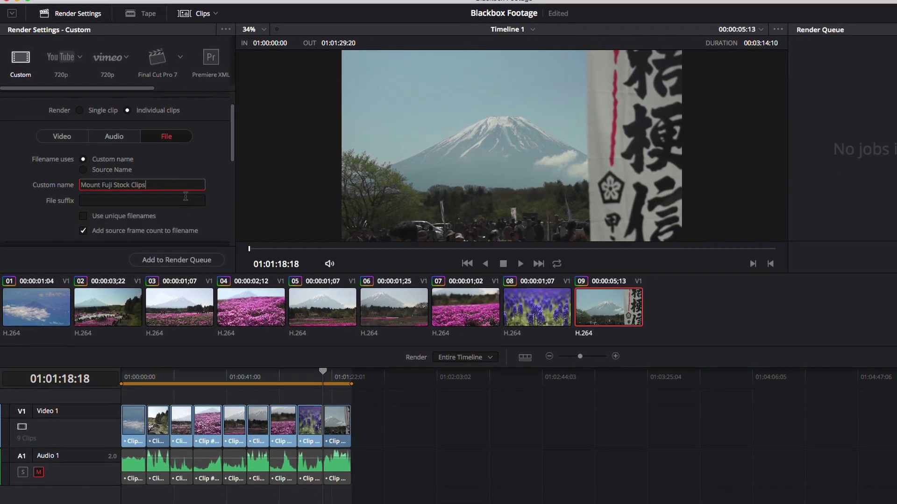
pyautogui.press('Return')
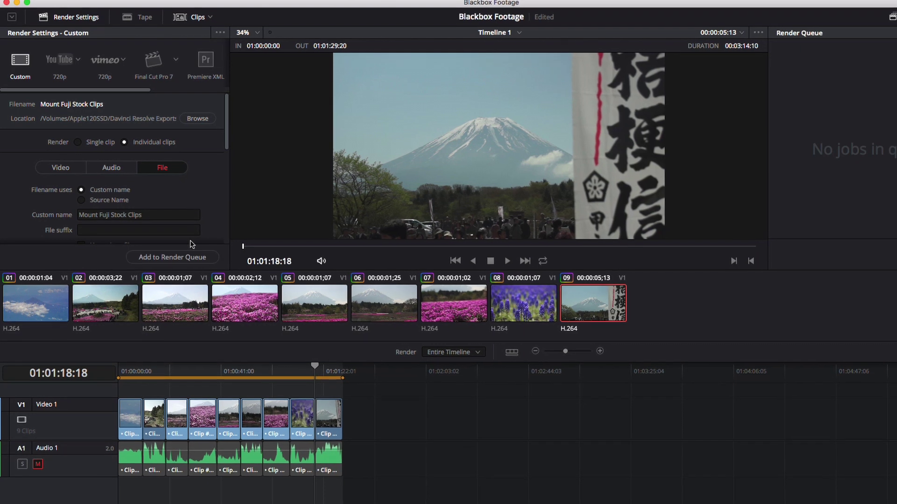
pyautogui.click(206, 120)
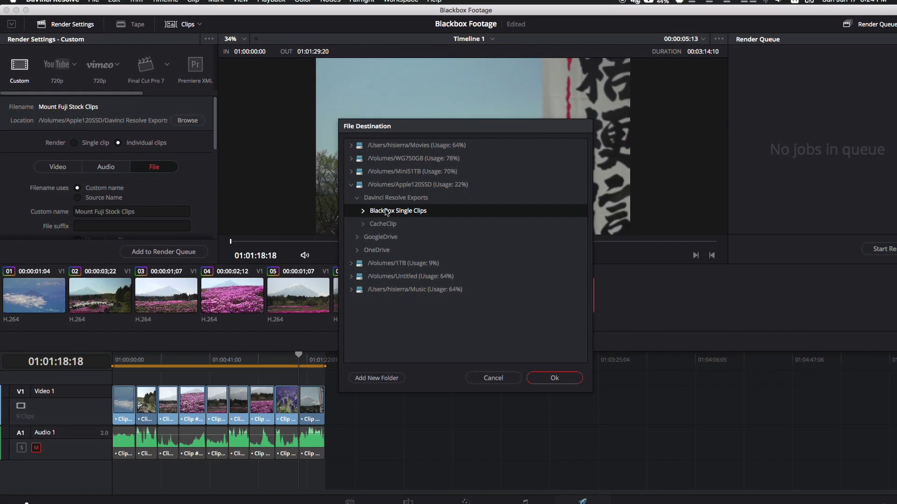
# - Confirm BlackBox Single Clips as destination, queue the nine-clip job, and start rendering
pyautogui.click(542, 377)
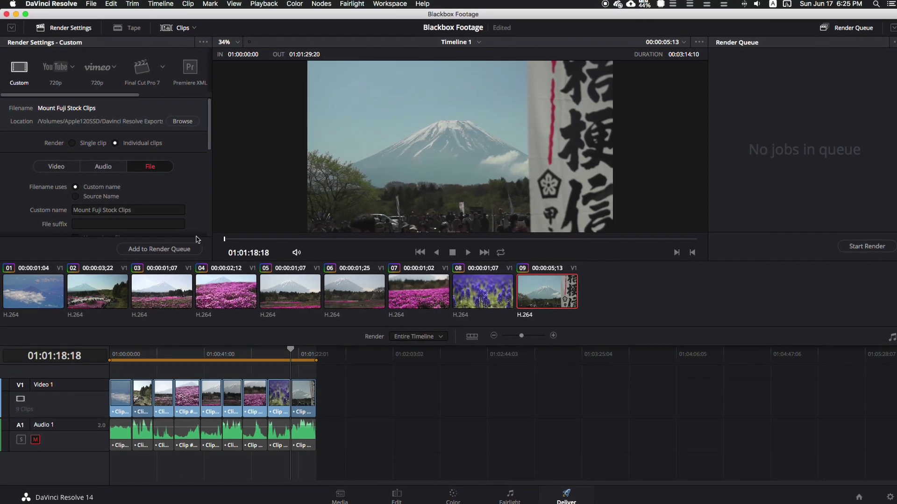
pyautogui.click(173, 249)
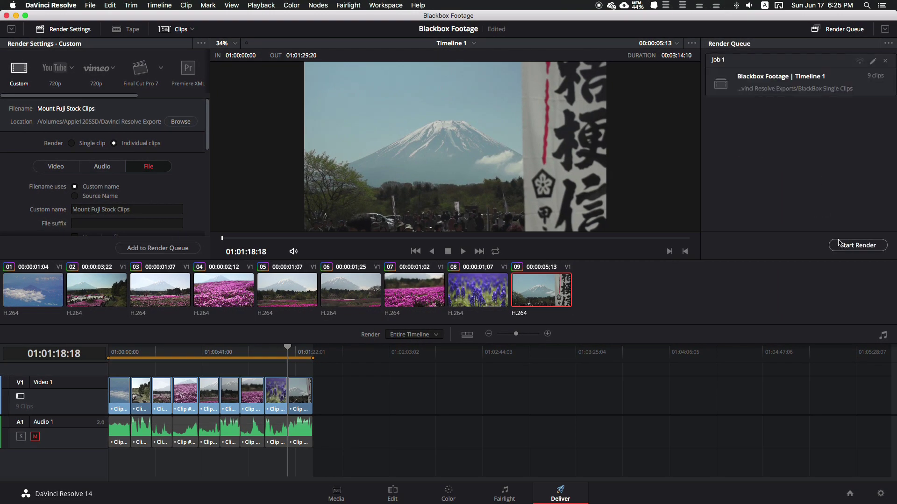
pyautogui.click(849, 252)
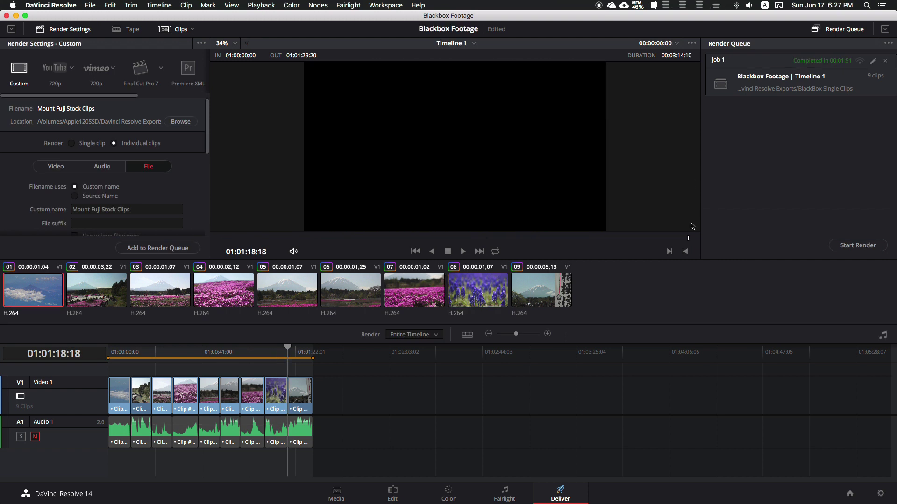
# - In Finder, open Apple120SSD > Davinci Resolve Exports > BlackBox Single Clips and check the rendered filenames
pyautogui.press('super+Tab')
pyautogui.press('super+Tab')
pyautogui.press('super+Tab')
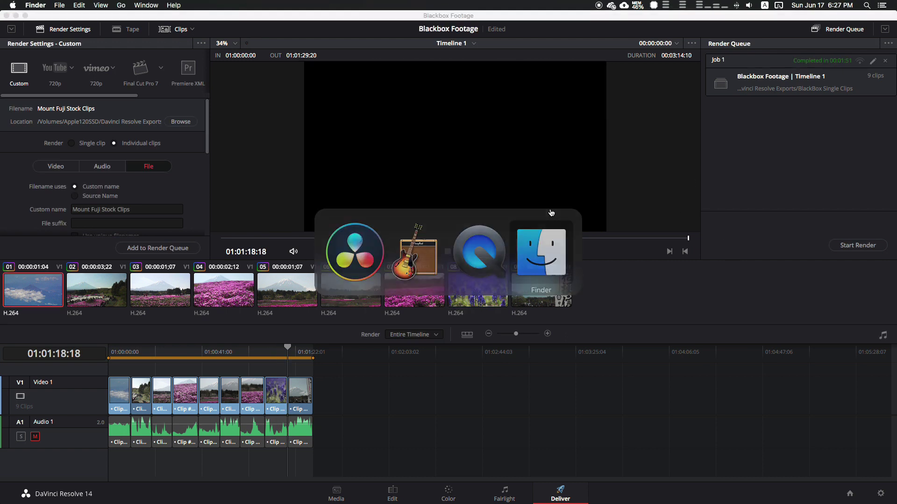
pyautogui.press('super+n')
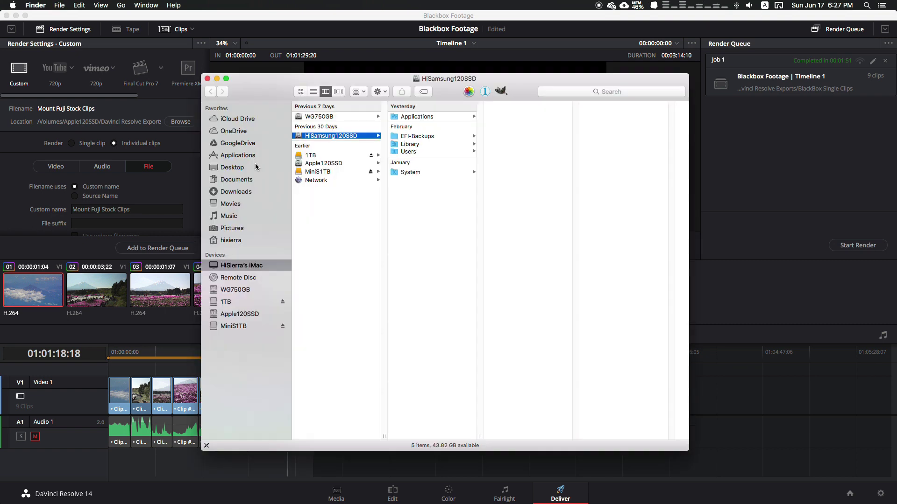
pyautogui.click(321, 163)
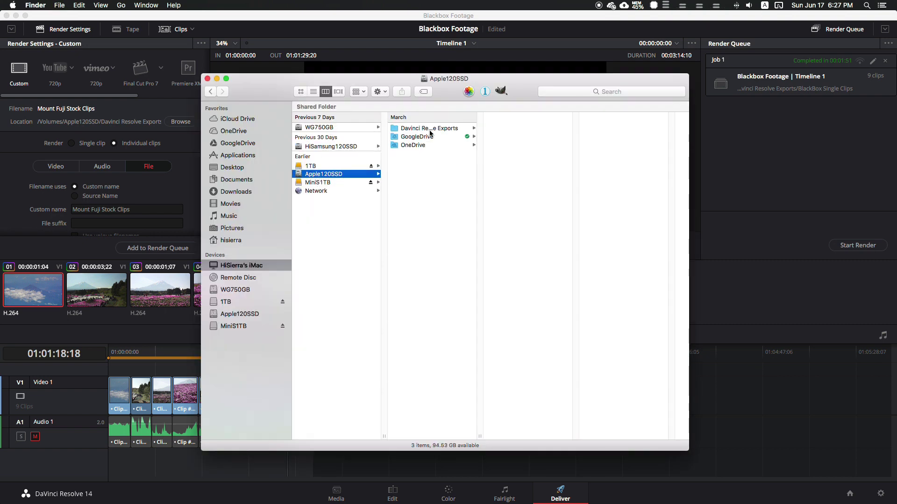
pyautogui.click(423, 129)
pyautogui.click(516, 130)
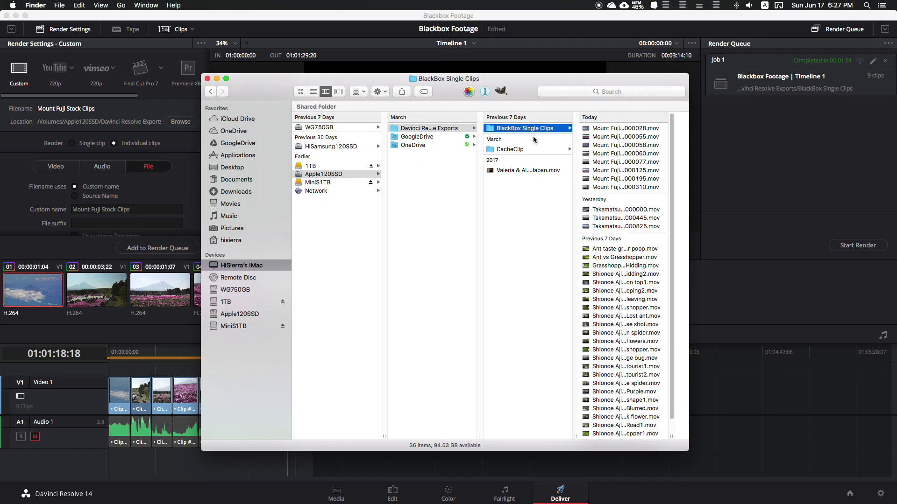
pyautogui.click(636, 187)
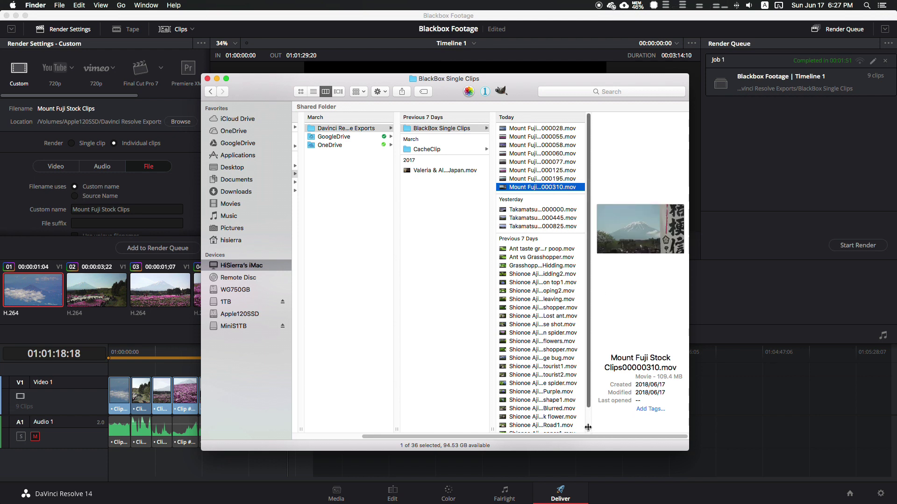
pyautogui.moveTo(588, 428); pyautogui.dragTo(646, 428)
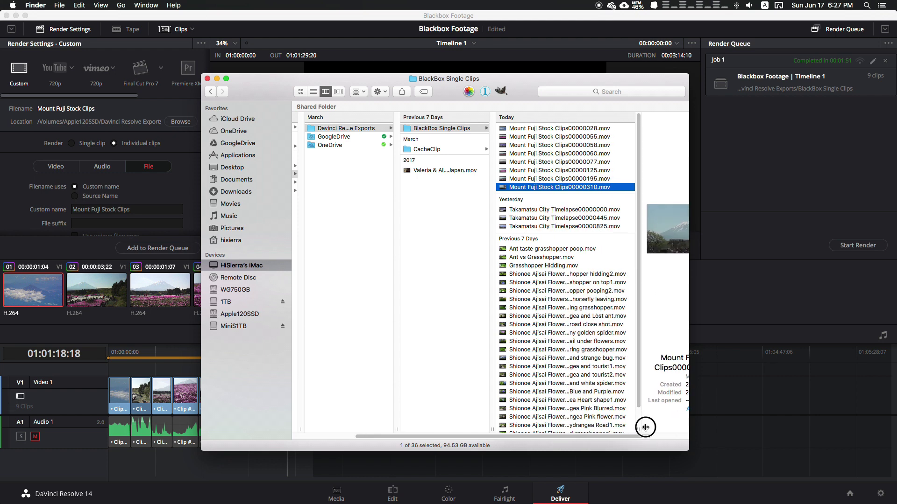
pyautogui.click(586, 128)
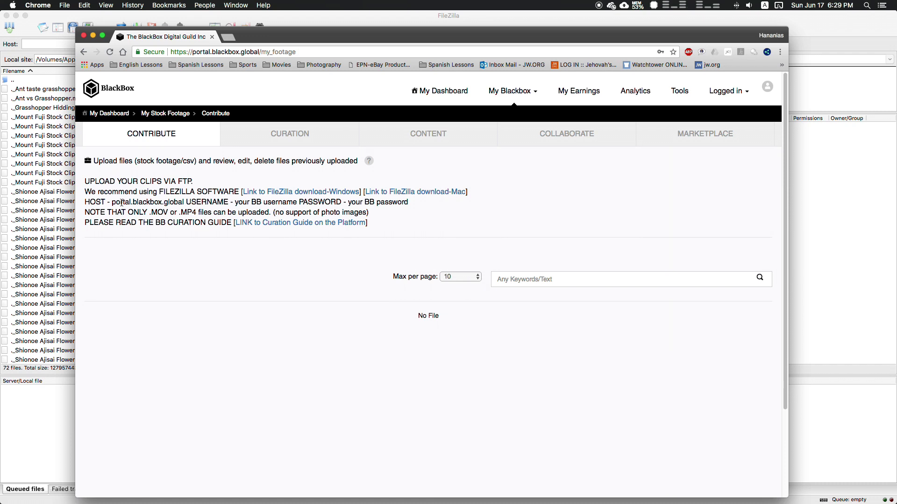
# - Select and copy the FTP host name portal.blackbox.global from the instructions
pyautogui.moveTo(113, 204); pyautogui.dragTo(185, 201)
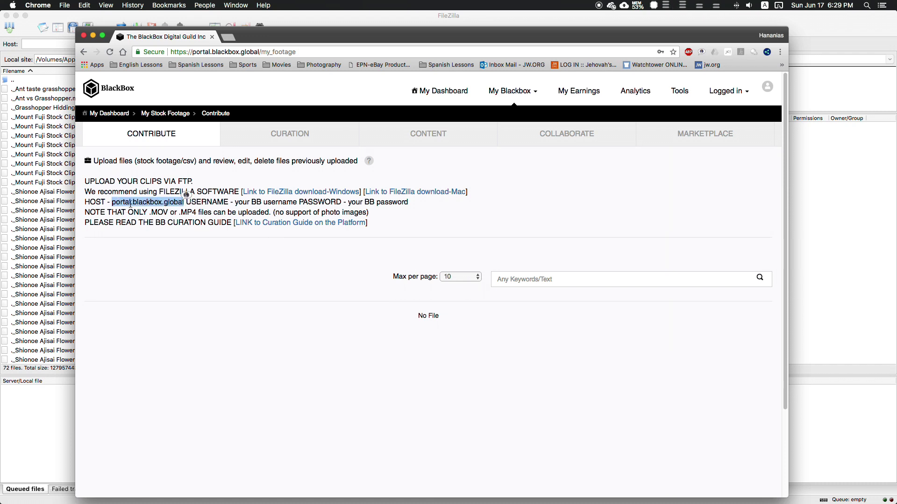
pyautogui.press('super+c')
# - Quickconnect FileZilla to portal.blackbox.global using the account username and password
pyautogui.click(844, 161)
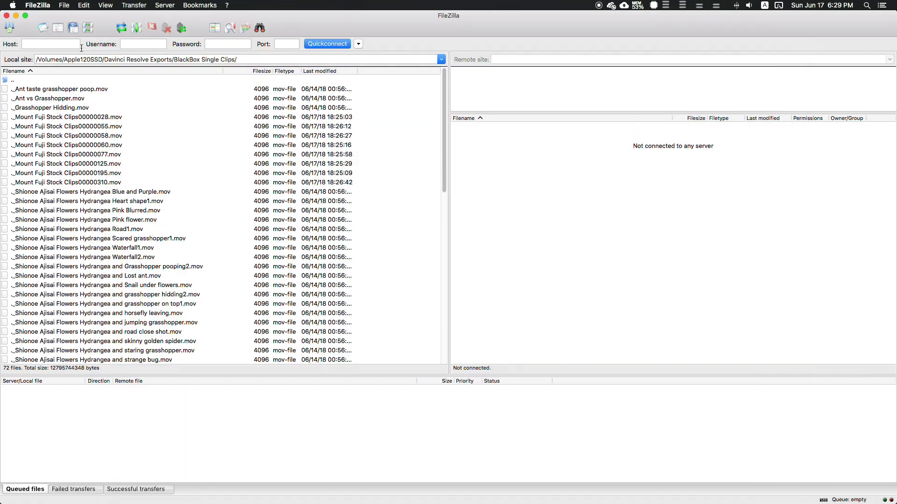
pyautogui.click(65, 43)
pyautogui.press('super+v')
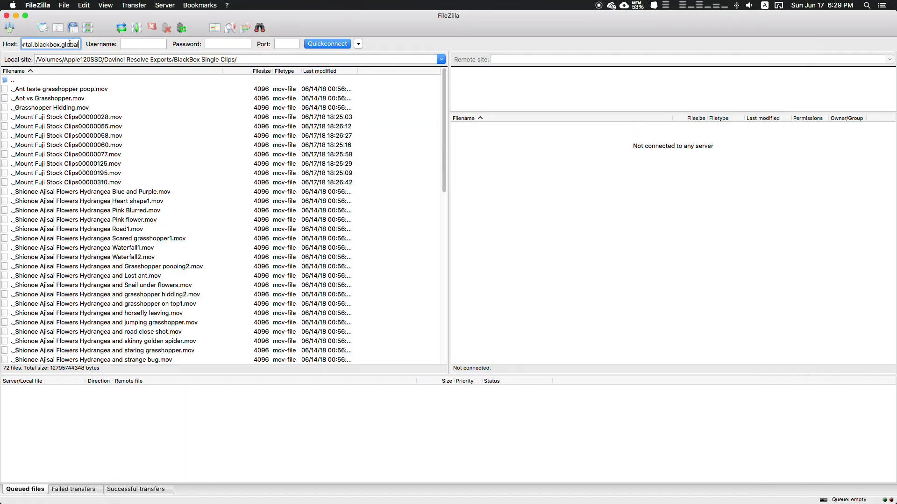
pyautogui.click(125, 44)
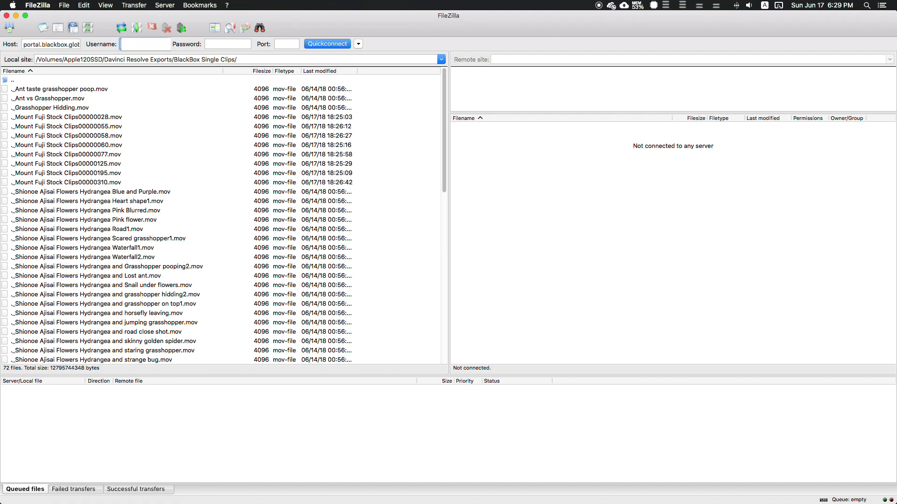
pyautogui.click(228, 44)
pyautogui.press('Return')
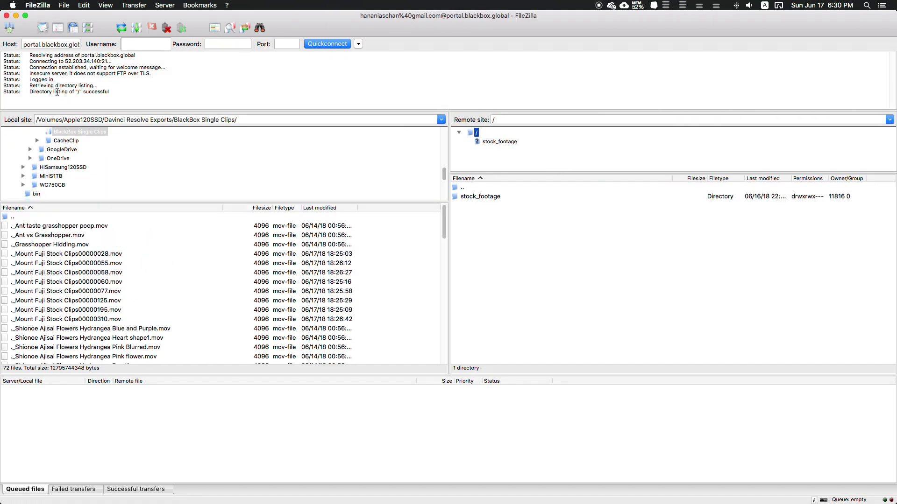
# - Open the empty remote stock_footage folder on the server
pyautogui.moveTo(65, 91); pyautogui.dragTo(249, 95)
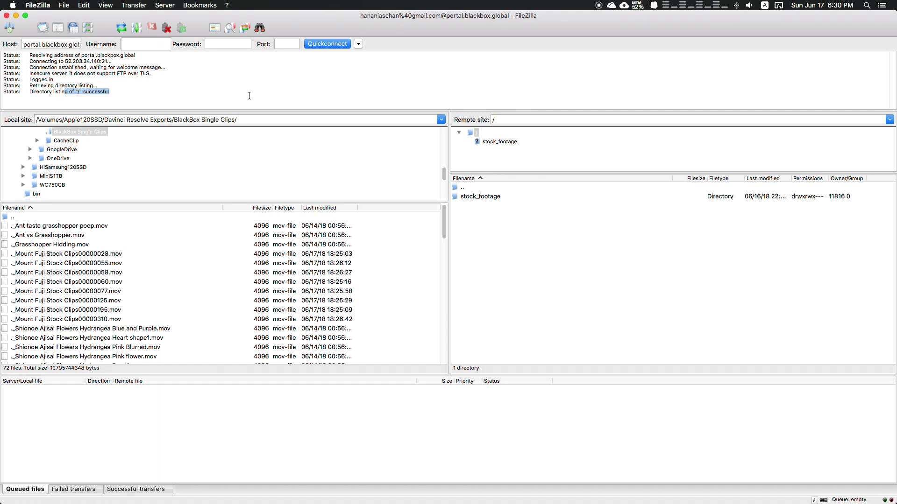
pyautogui.click(498, 142)
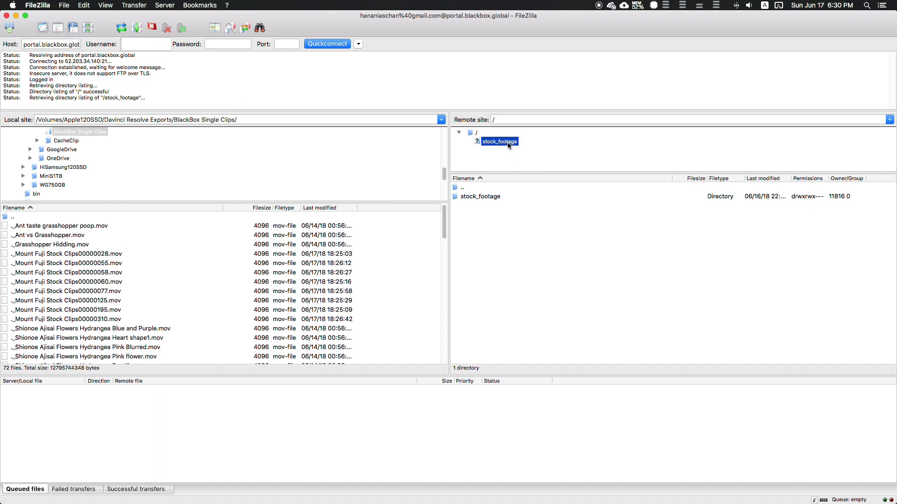
pyautogui.click(495, 225)
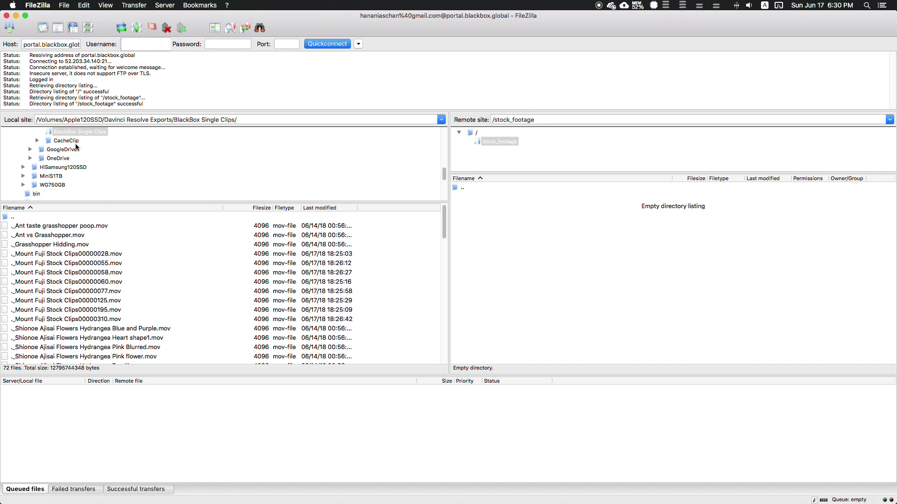
# - Open Davinci Resolve Exports > BlackBox Single Clips in FileZilla's local tree
pyautogui.scroll(3, 95, 167)
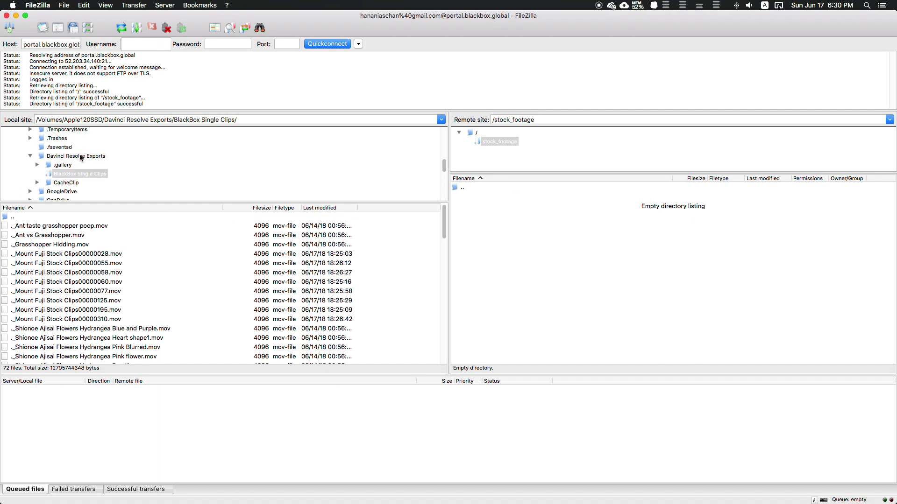
pyautogui.click(75, 156)
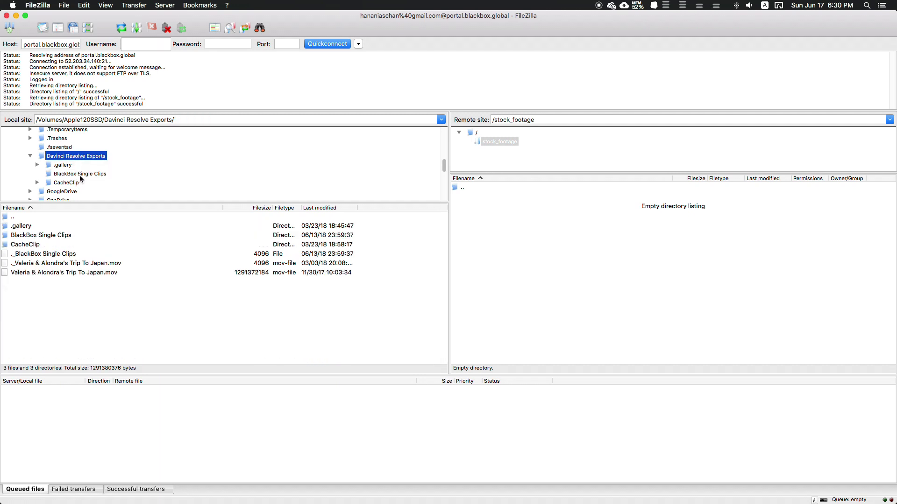
pyautogui.click(81, 174)
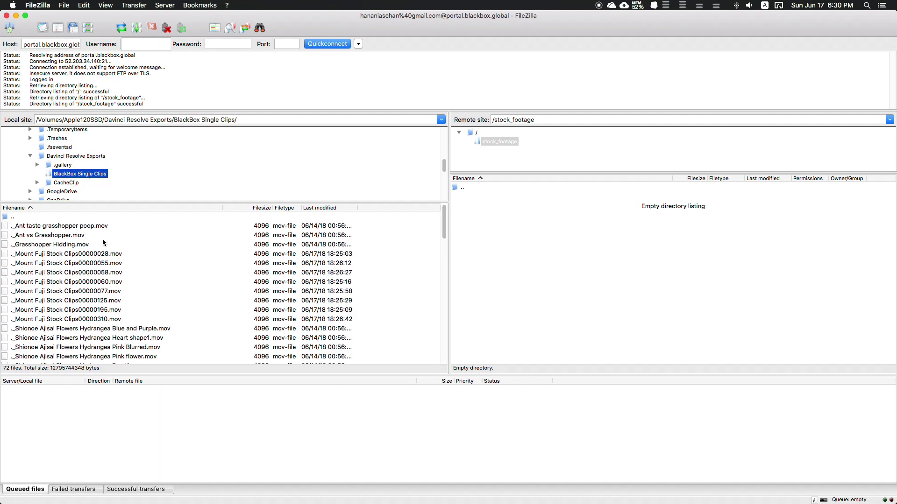
pyautogui.scroll(-3, 107, 259)
pyautogui.scroll(3, 96, 276)
pyautogui.scroll(-12, 97, 276)
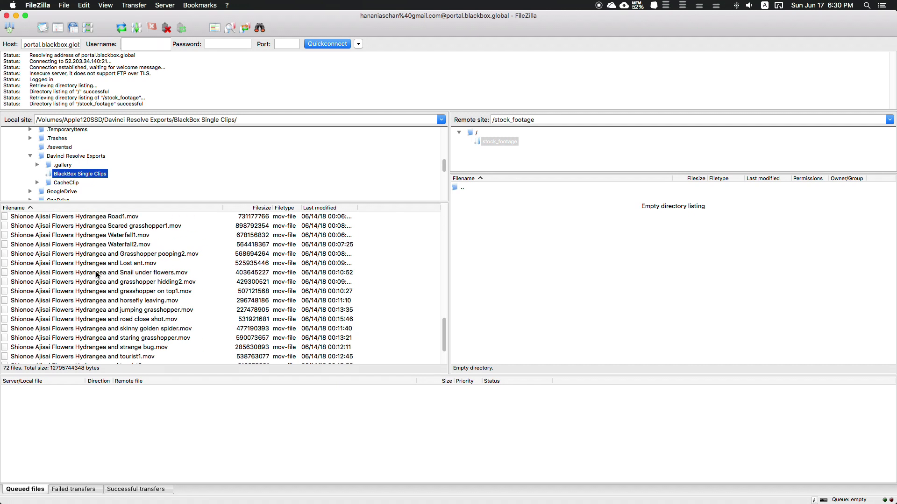
pyautogui.scroll(8, 97, 274)
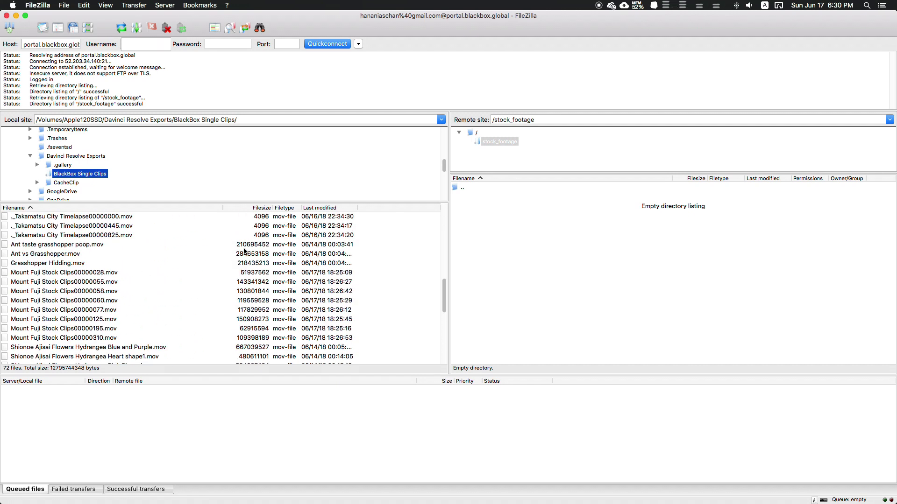
pyautogui.scroll(4, 248, 272)
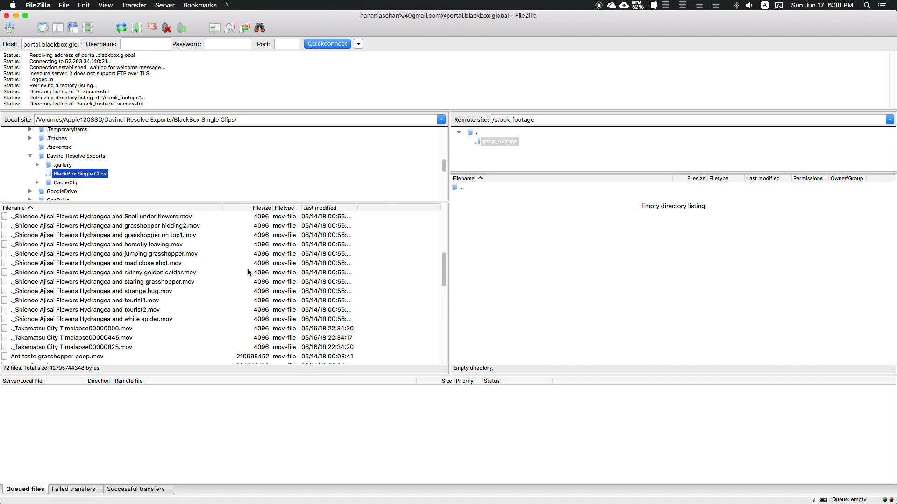
pyautogui.scroll(1, 253, 299)
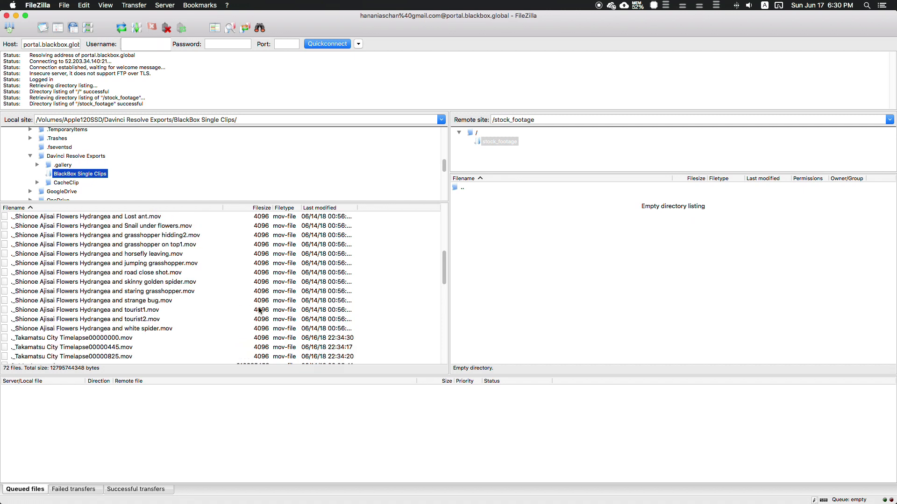
pyautogui.scroll(-3, 258, 251)
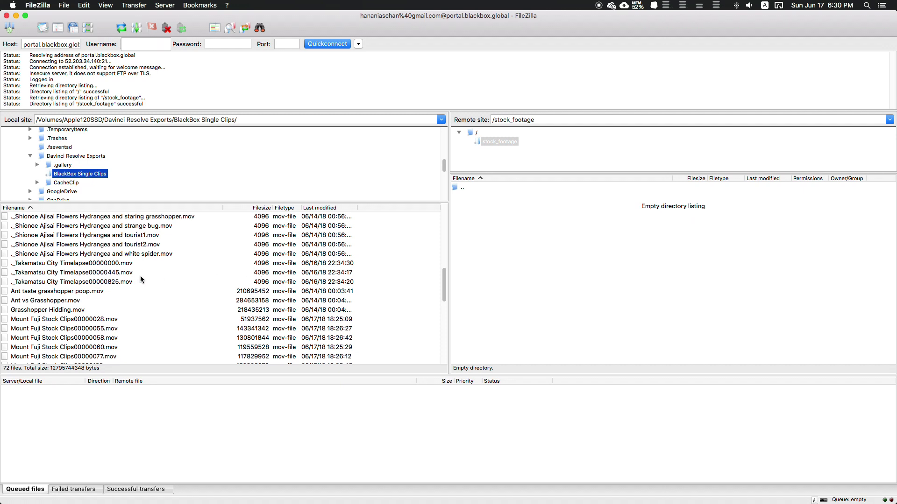
pyautogui.scroll(-4, 141, 279)
# - Upload the eight Mount Fuji clips into stock_footage and enlarge the transfer queue
pyautogui.click(70, 227)
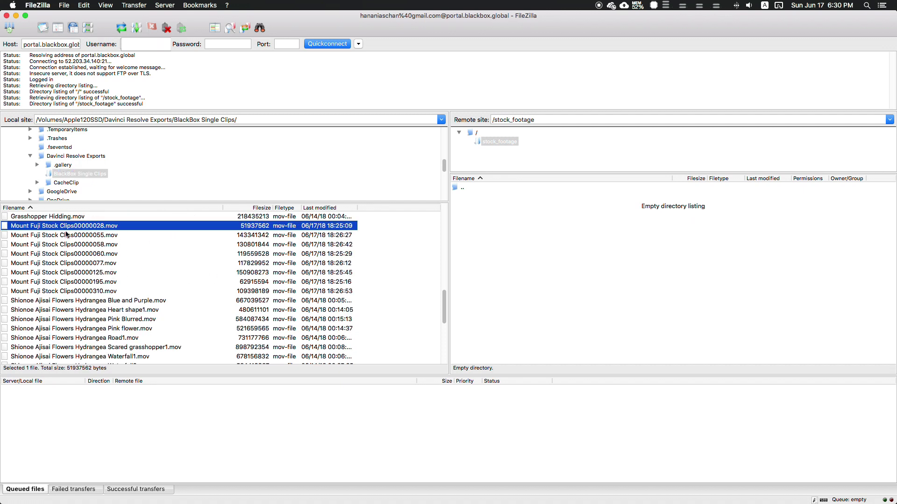
pyautogui.click(117, 292)
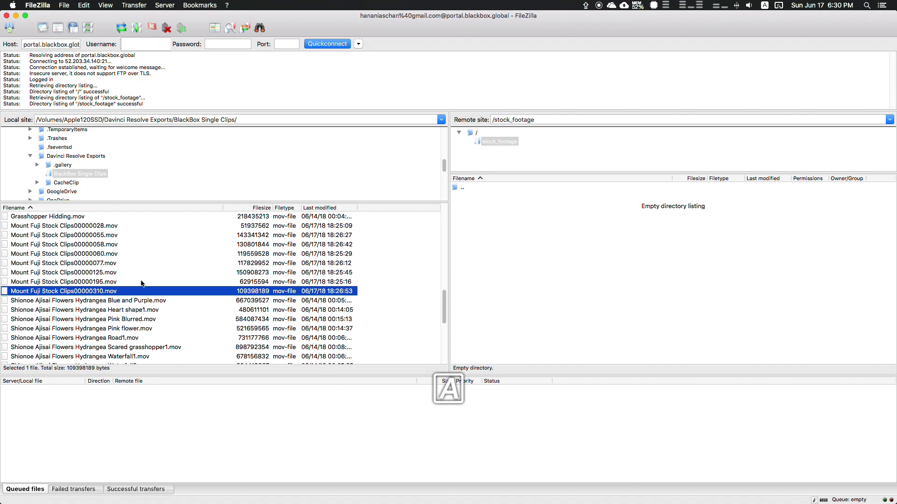
pyautogui.keyDown('shift'); pyautogui.click(93, 226); pyautogui.keyUp('shift')
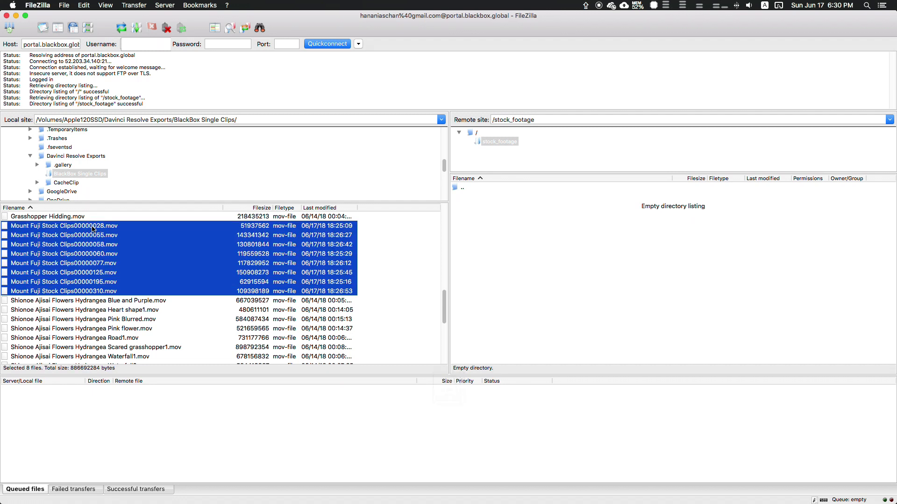
pyautogui.moveTo(151, 256); pyautogui.dragTo(552, 231)
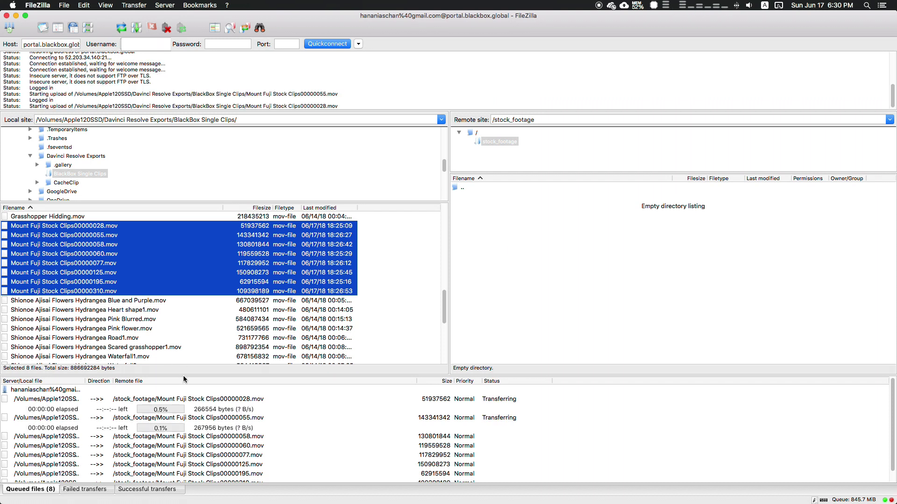
pyautogui.moveTo(181, 375); pyautogui.dragTo(194, 280)
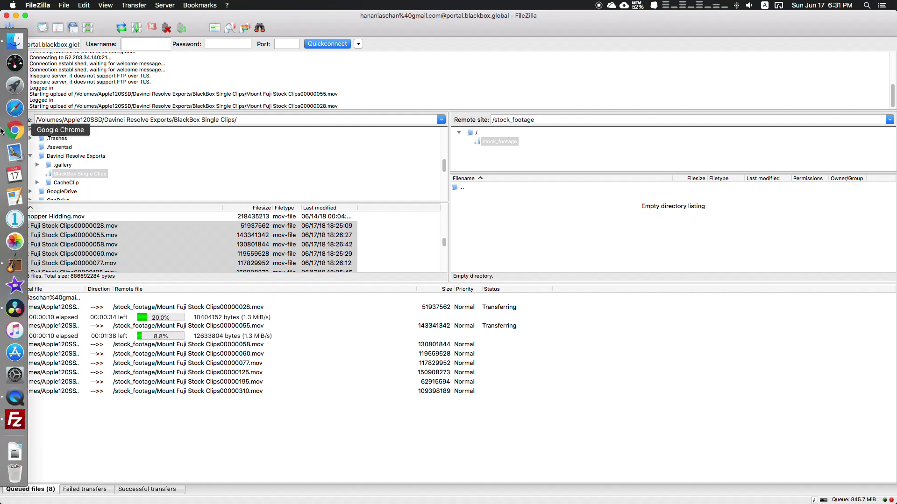
# - Review the BlackBox Content inventory for the Mount Fuji clips, then go back to the still-empty Contribute page
pyautogui.click(14, 150)
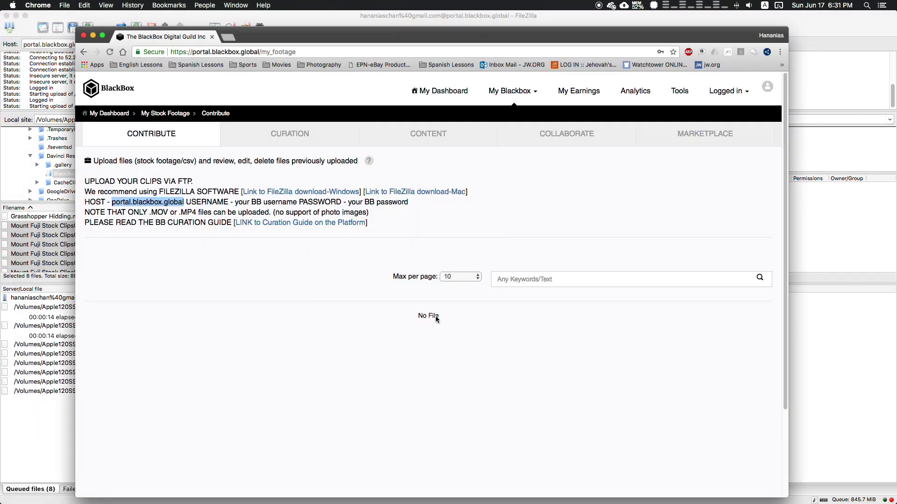
pyautogui.scroll(-3, 400, 369)
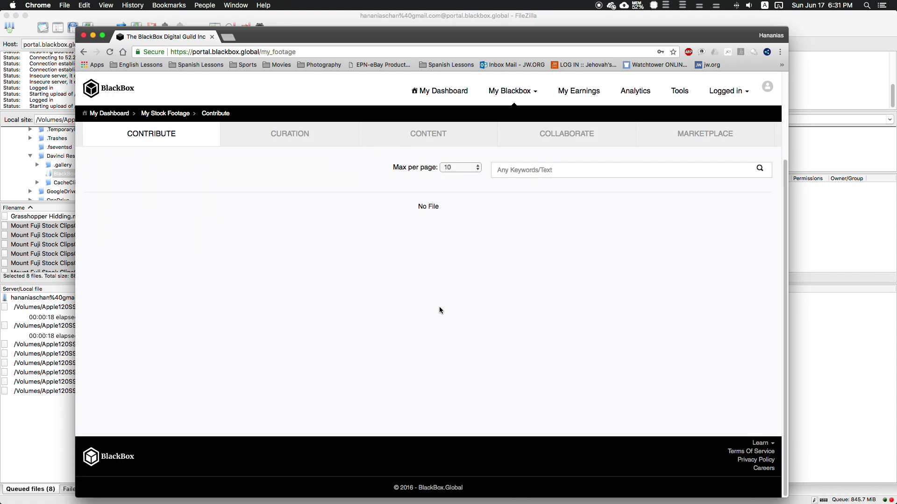
pyautogui.click(439, 134)
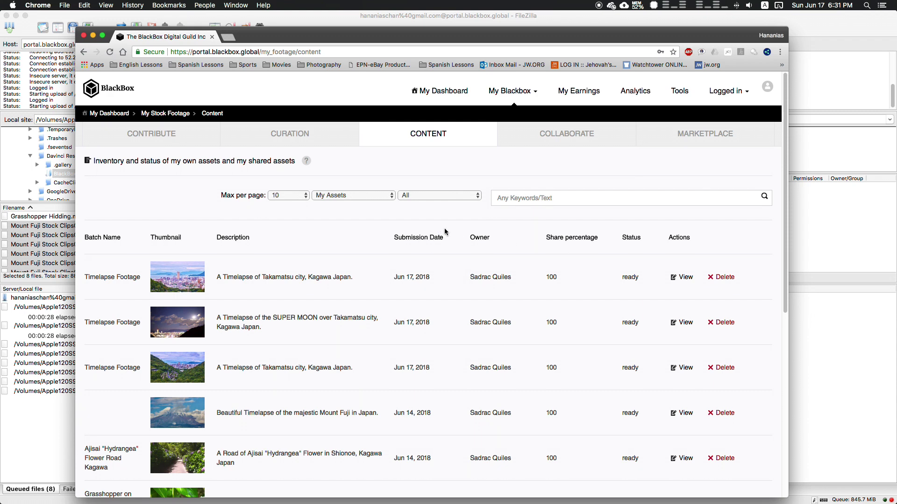
pyautogui.click(135, 136)
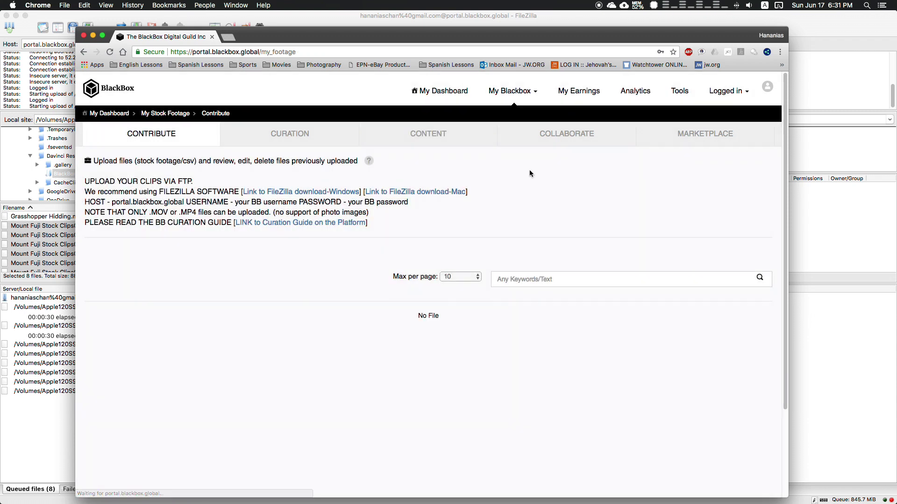